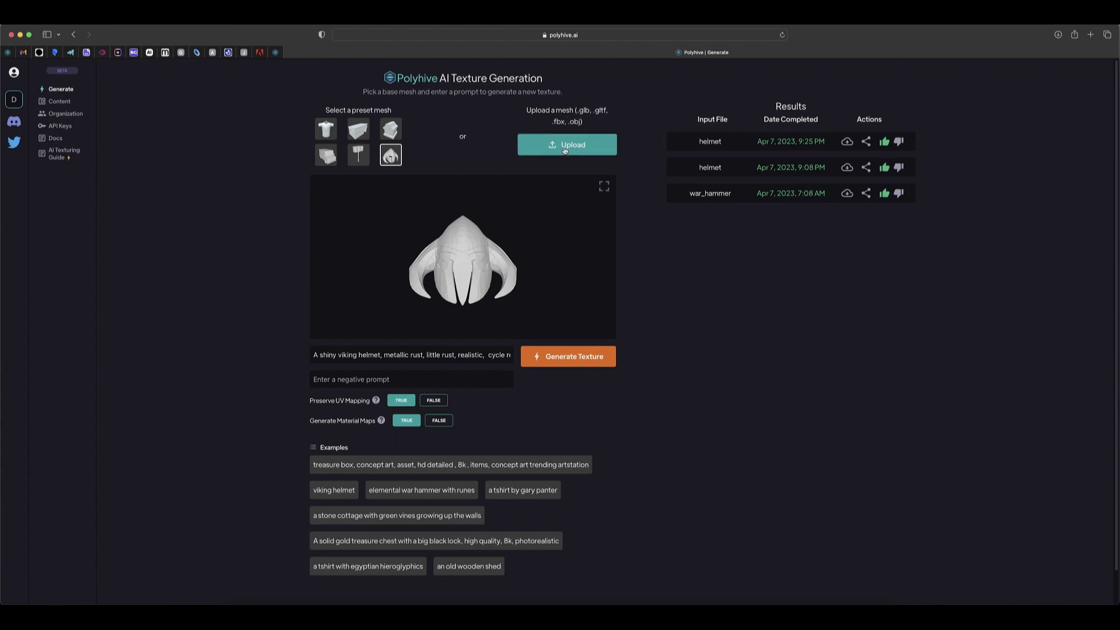
Try uploading a custom mesh, which brings up the Free Research Preview notice
left_click(565, 150)
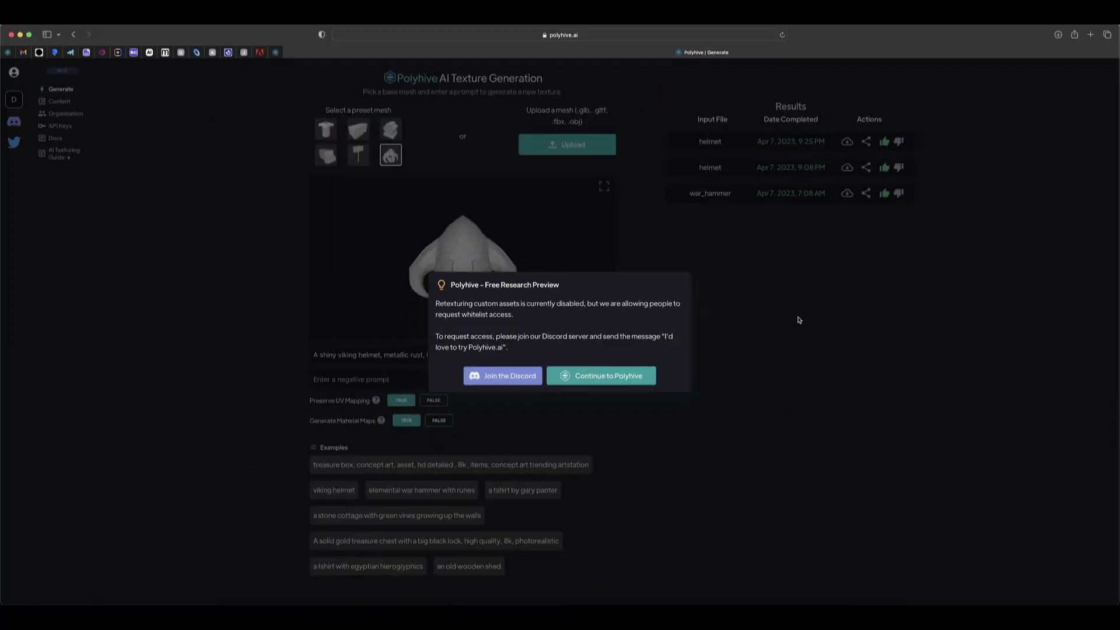
Dismiss the research preview notice with Continue to Polyhive
left_click(799, 320)
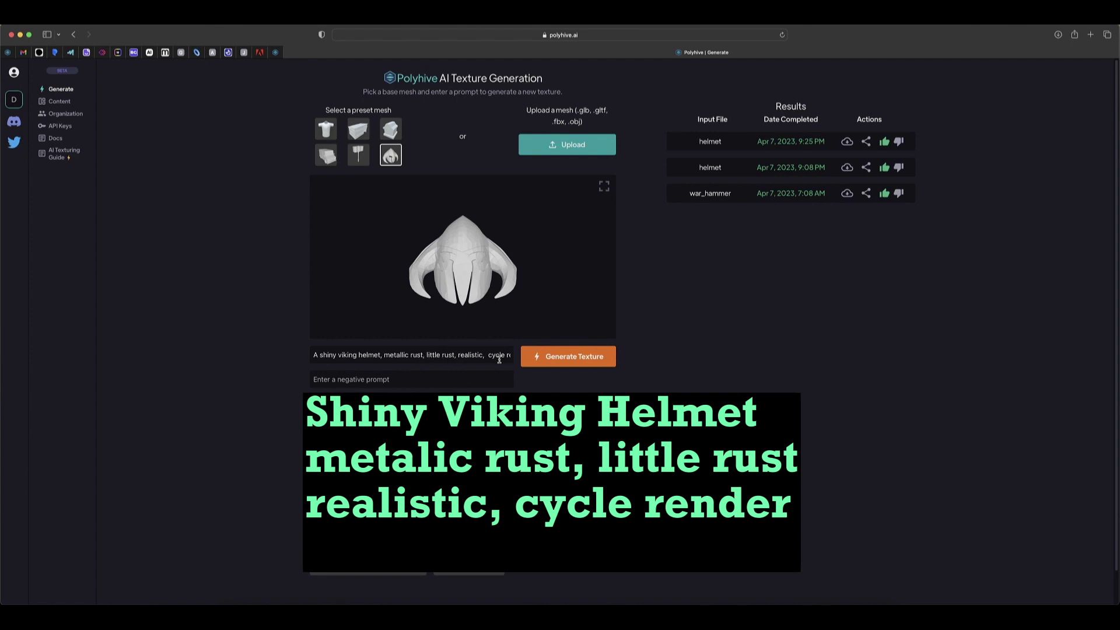
Paste 'less contrast, brighter' into the negative prompt field
left_click(335, 385)
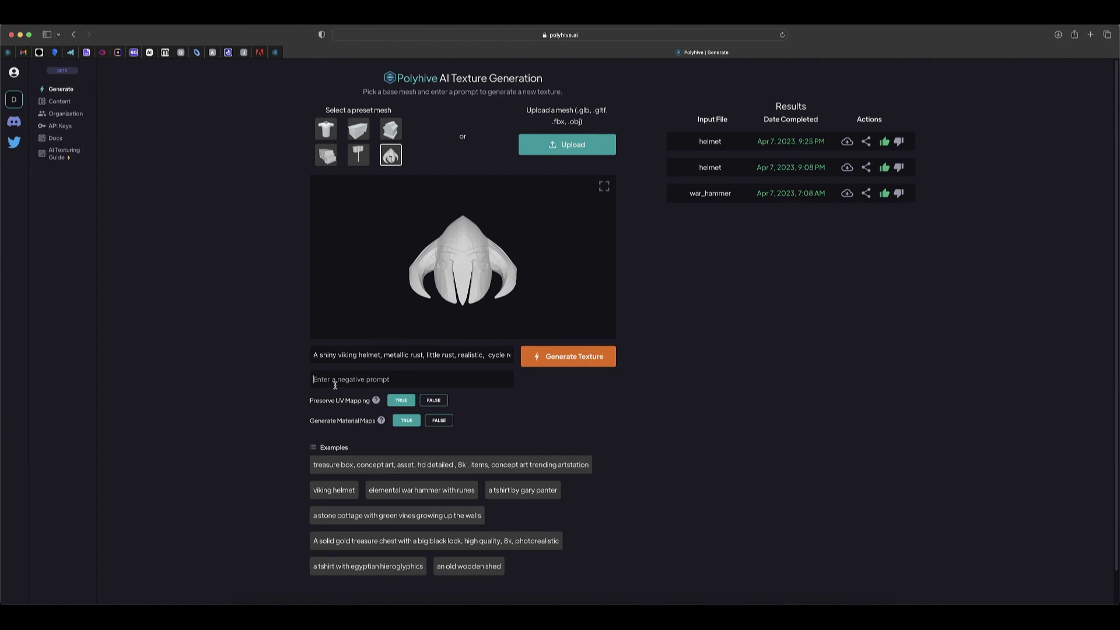
type("less contrast, brighter")
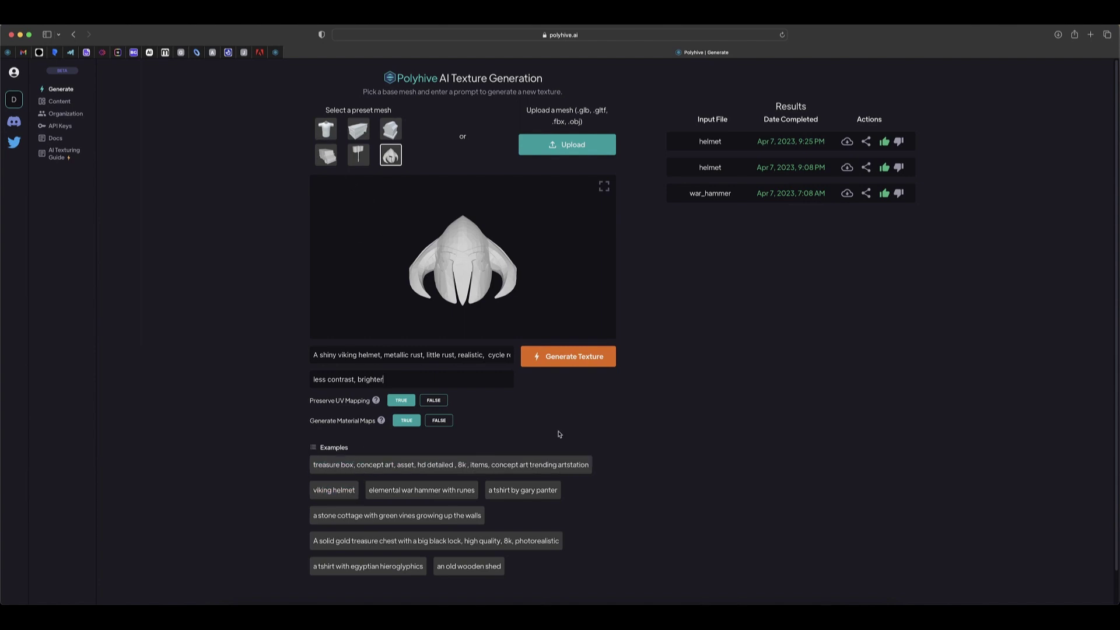
Generate the rusty red helmet texture, leave the preview, and launch Blender from Launchpad
left_click(561, 361)
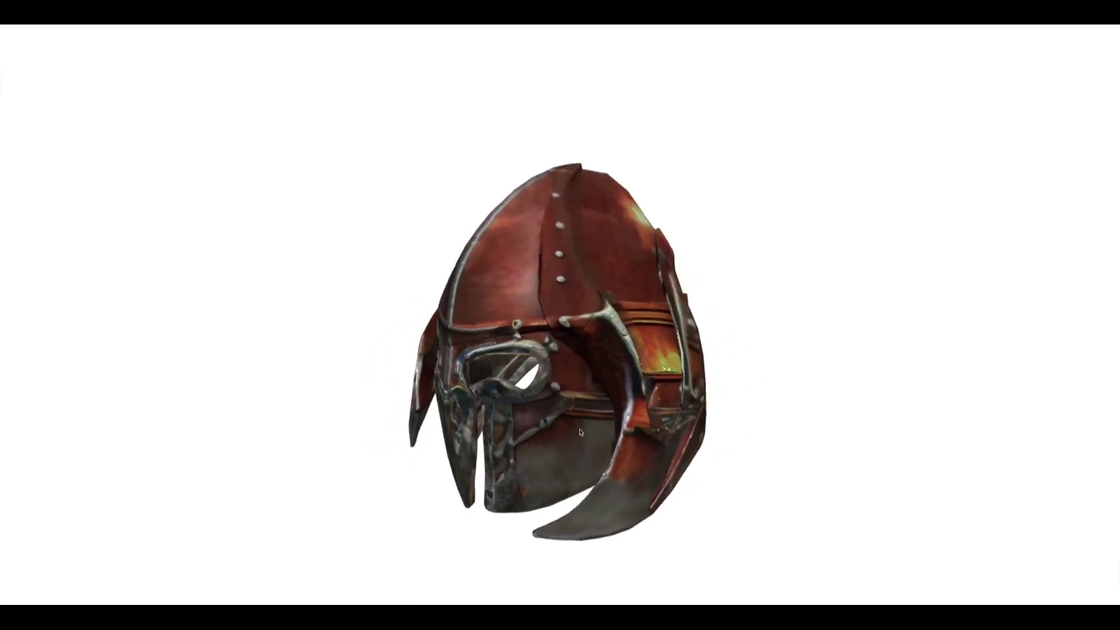
key("Escape")
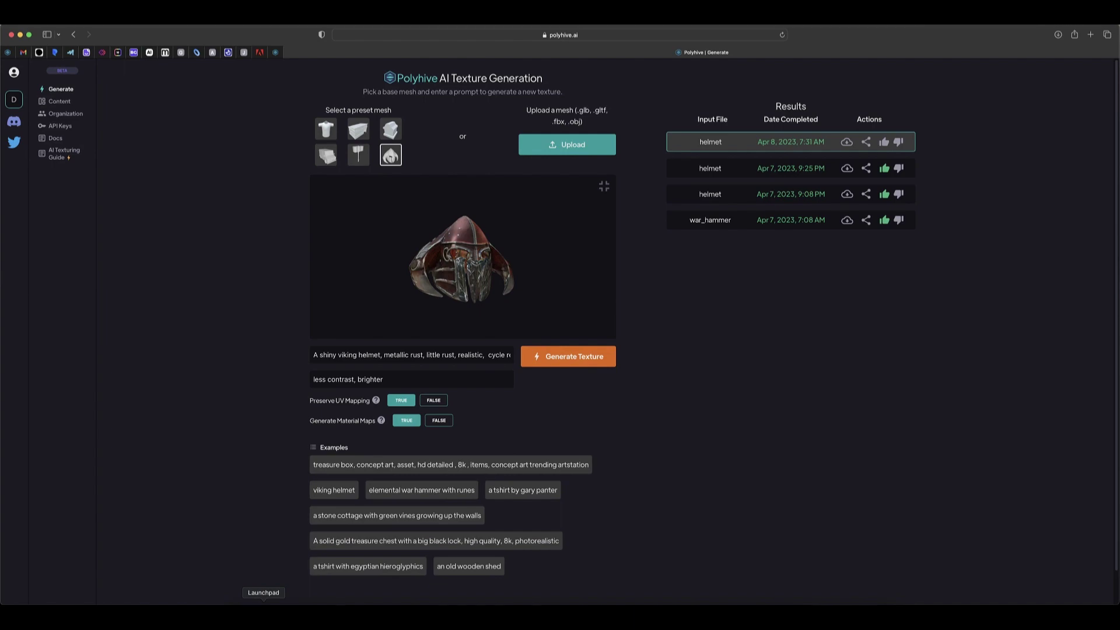
left_click(263, 613)
left_click(669, 324)
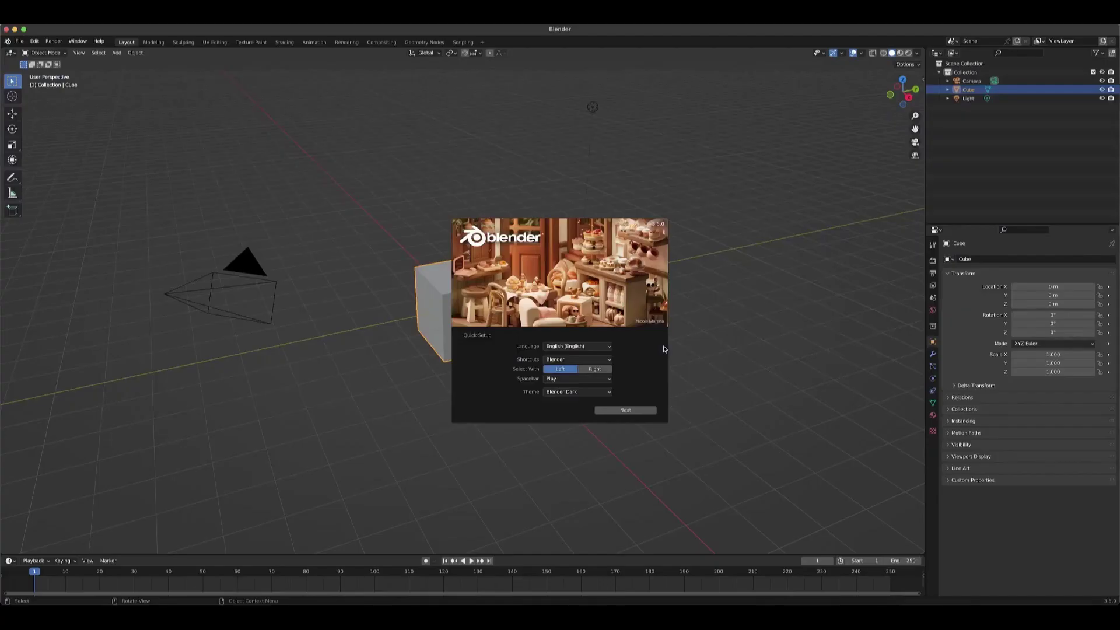
Close the splash, delete the default cube, and bring up the File > Import formats
left_click(774, 301)
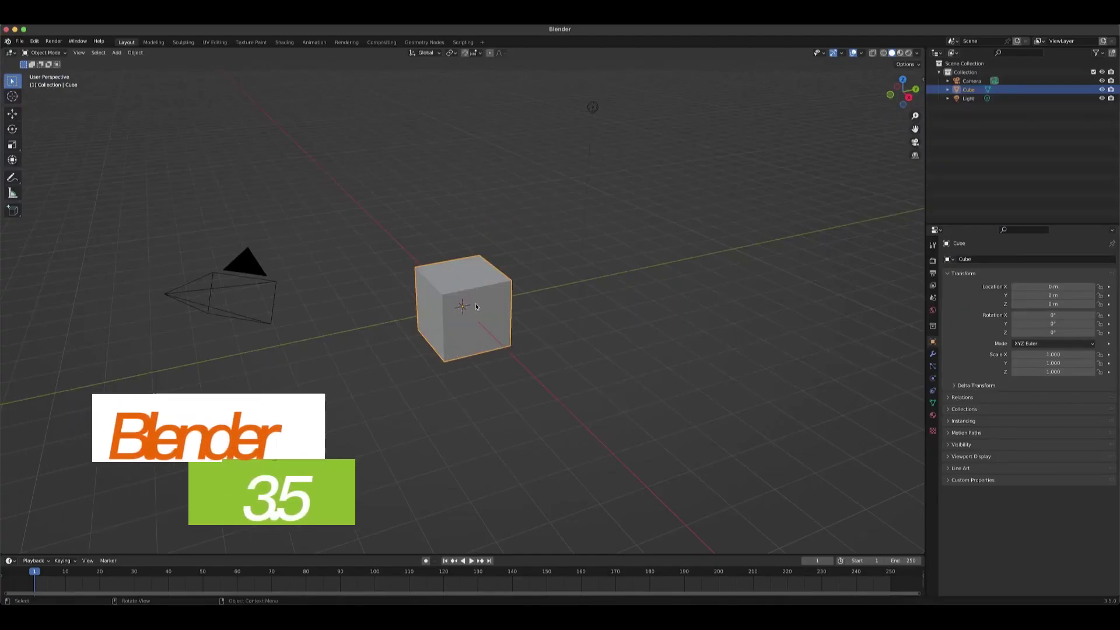
left_click(350, 208)
left_click_drag(364, 213, 499, 409)
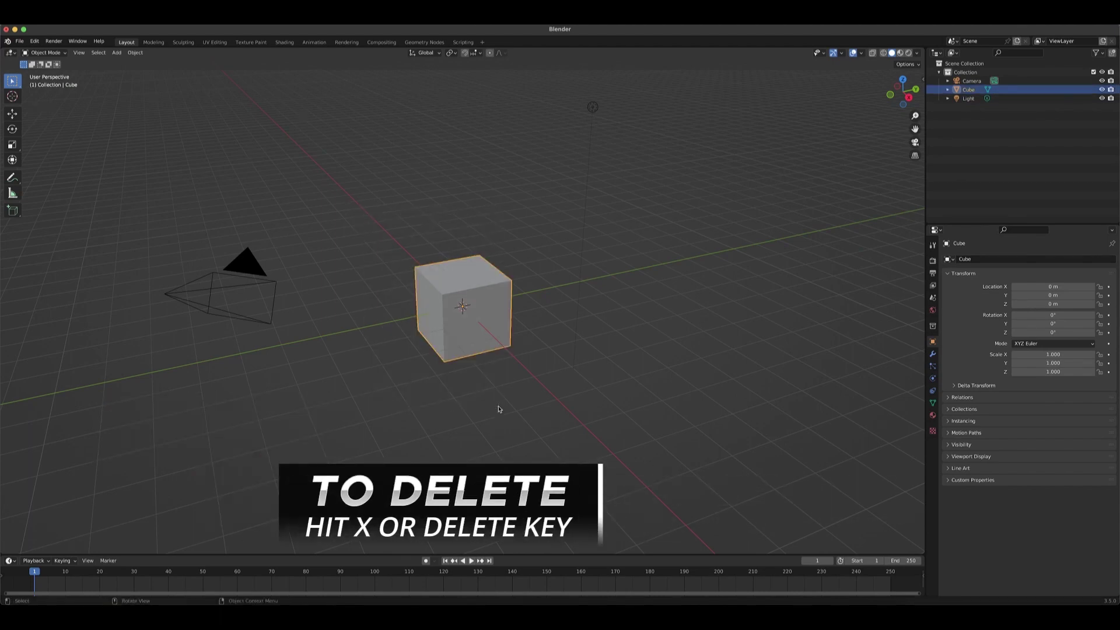
key("Delete")
left_click(19, 41)
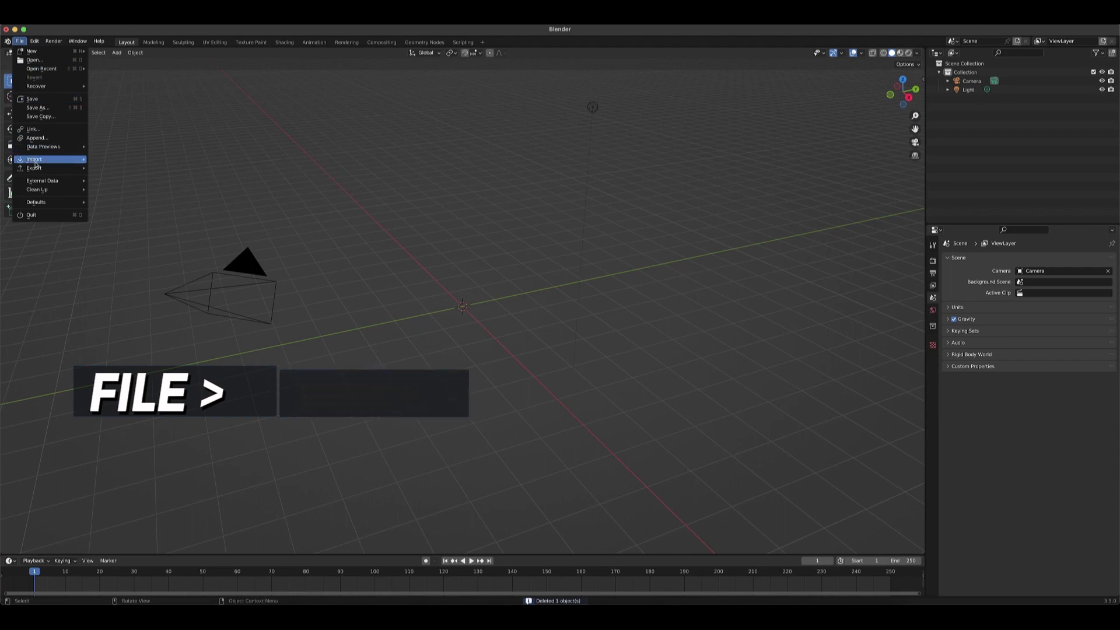
mouse_move(33, 161)
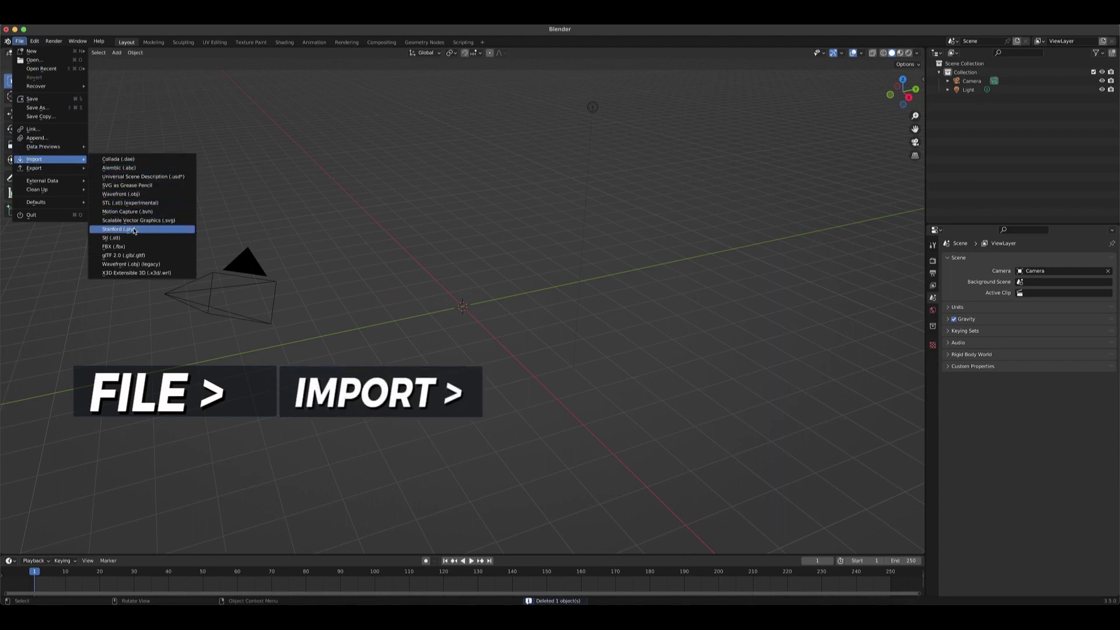
Import helmet-3.glb from the Downloads folder as glTF 2.0
left_click(140, 260)
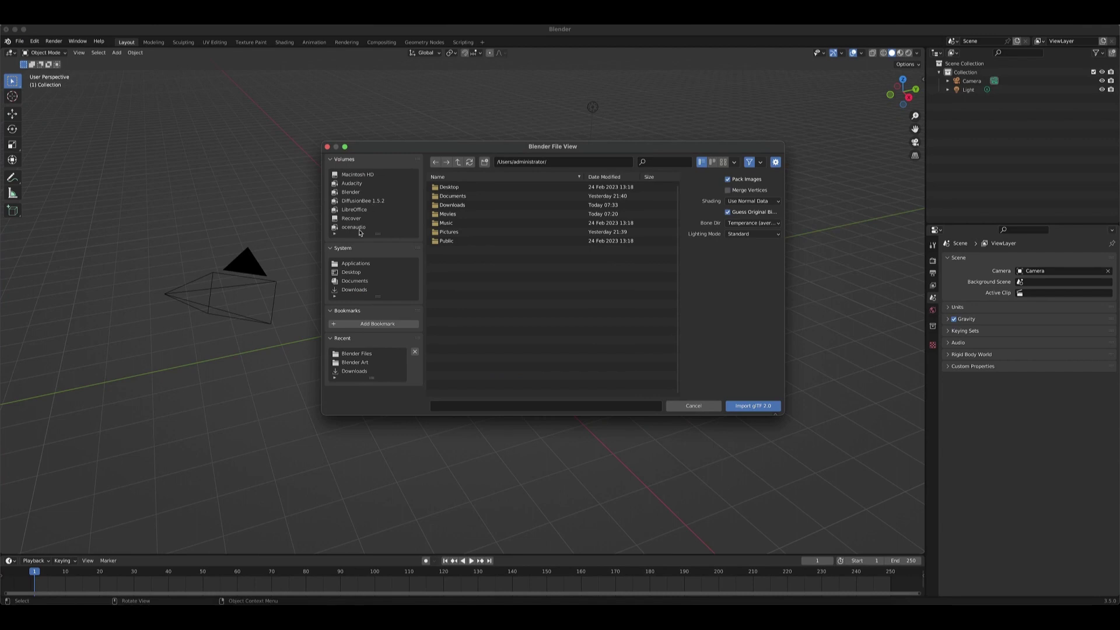
left_click(350, 290)
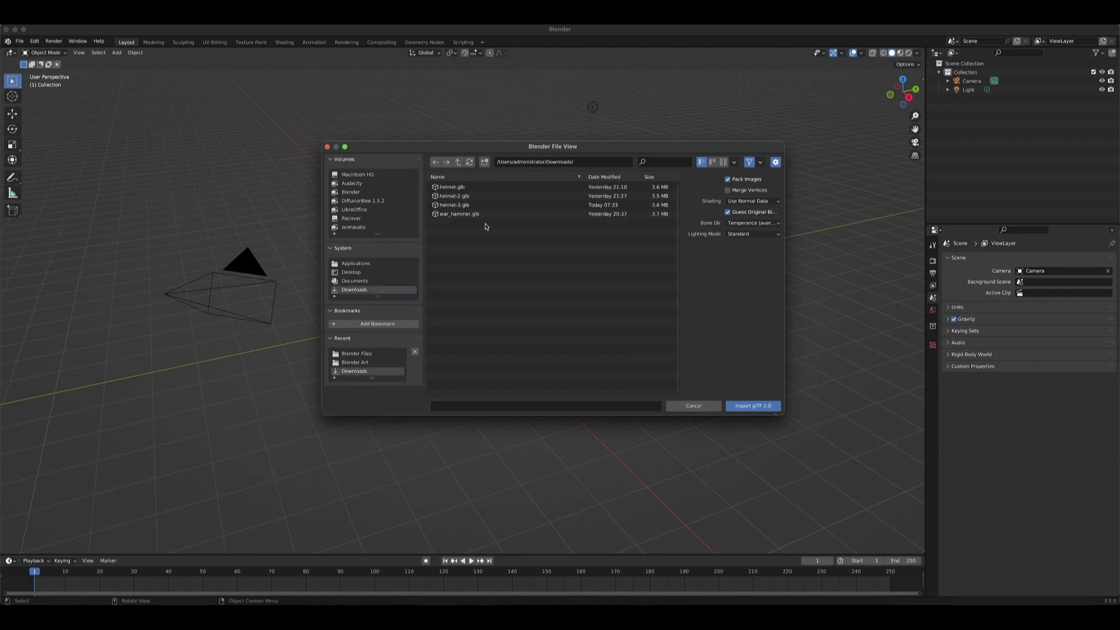
left_click(461, 205)
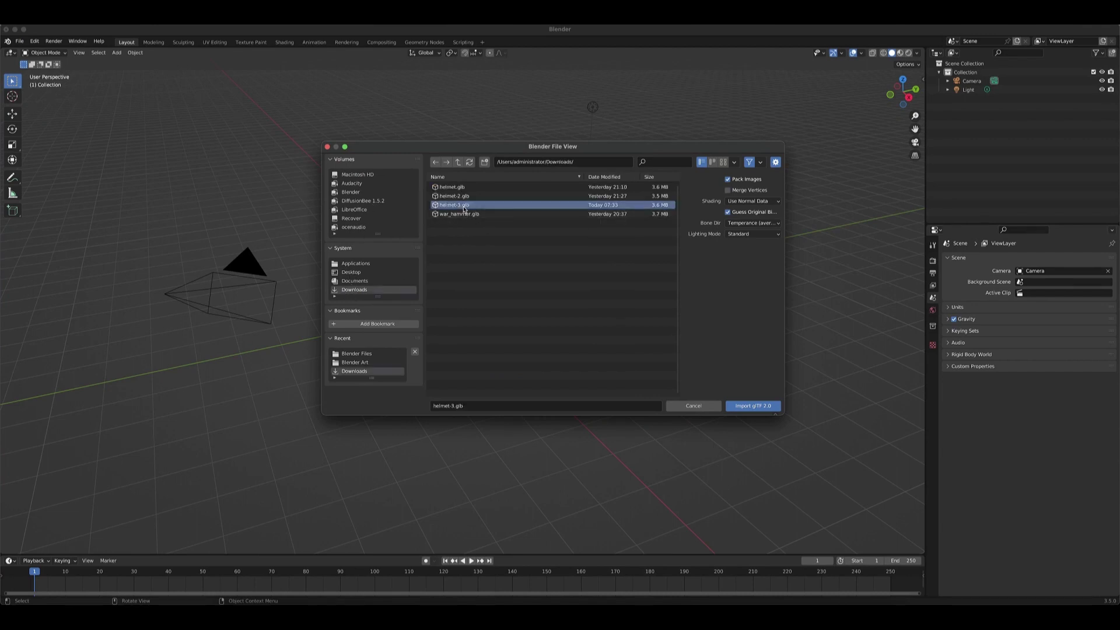
left_click(752, 406)
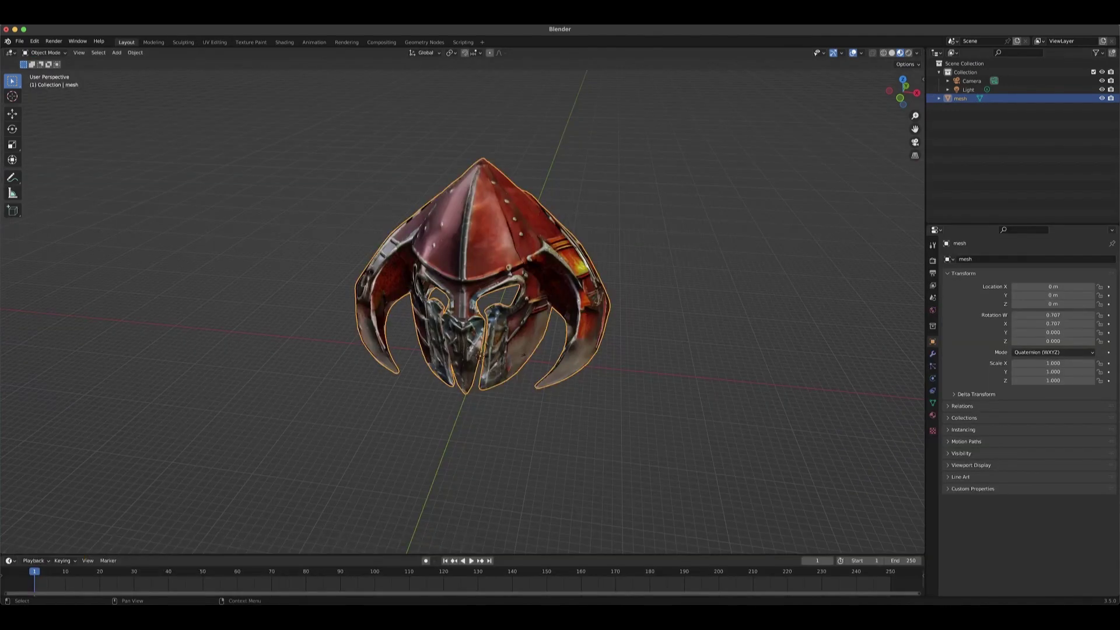
Switch the viewport to Rendered shading and view the helmet's darkly lit front
left_click(908, 53)
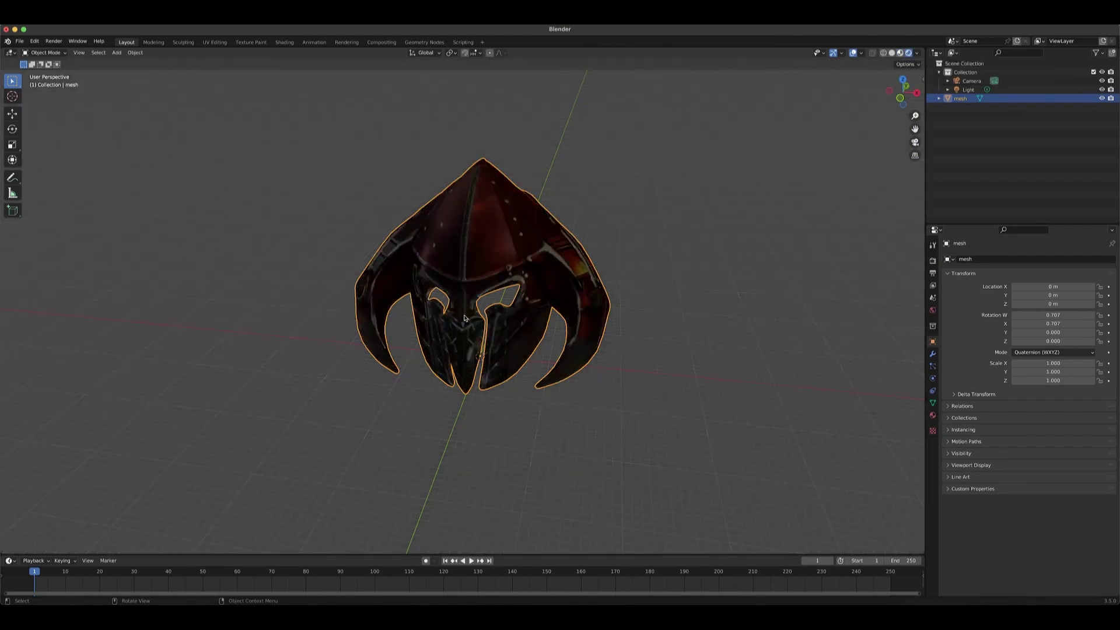
middle_click_drag(480, 400, 512, 418)
scroll(491, 416, "right", 5)
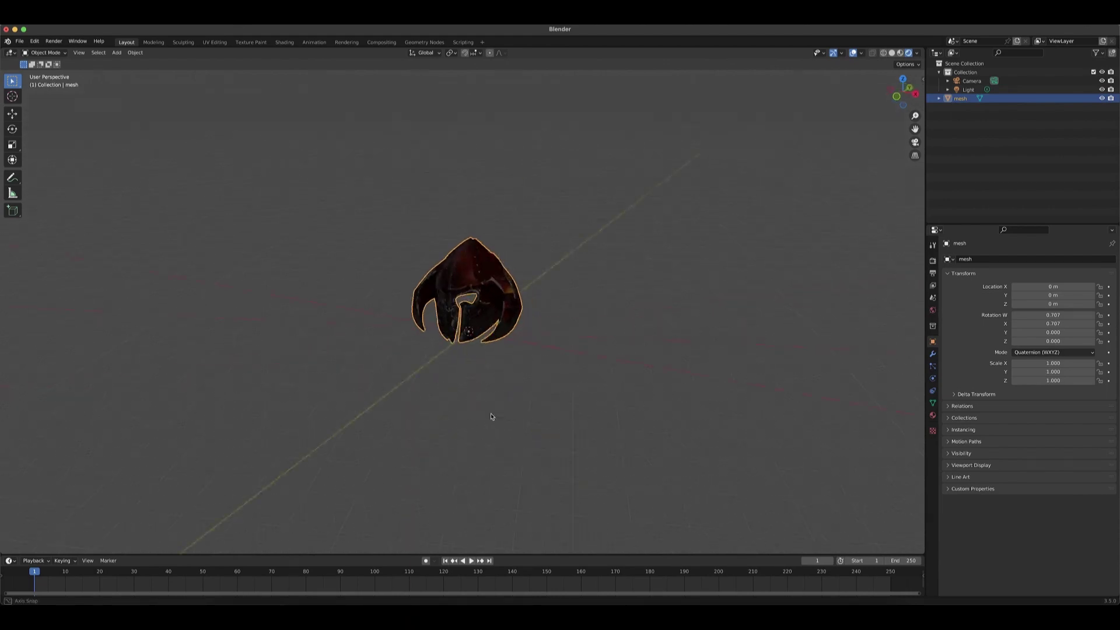
scroll(443, 391, "right", 5)
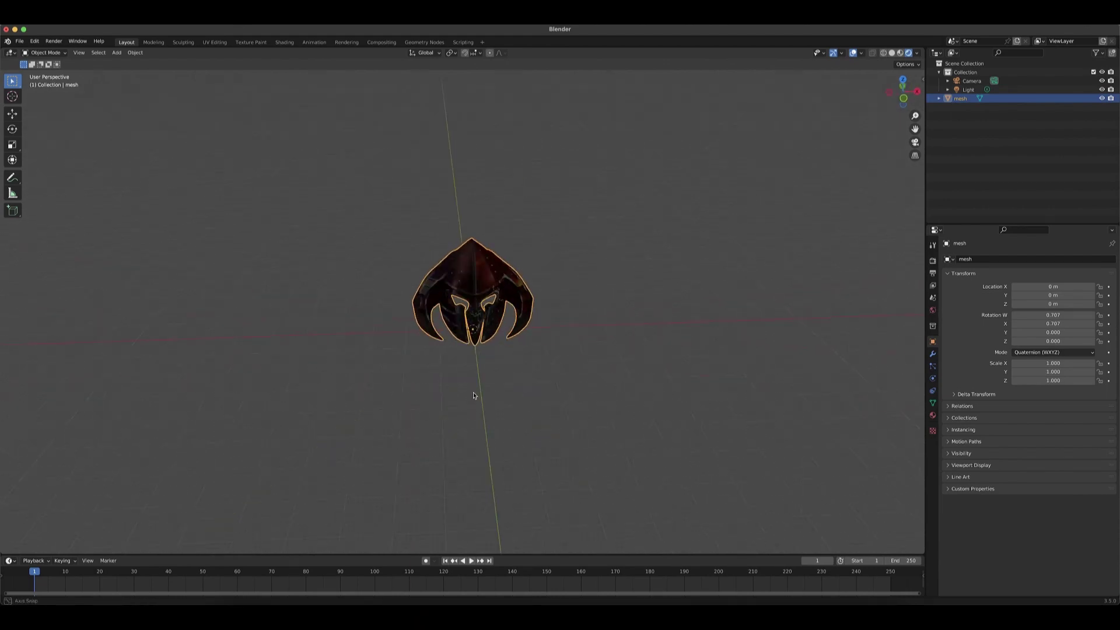
left_click(475, 392)
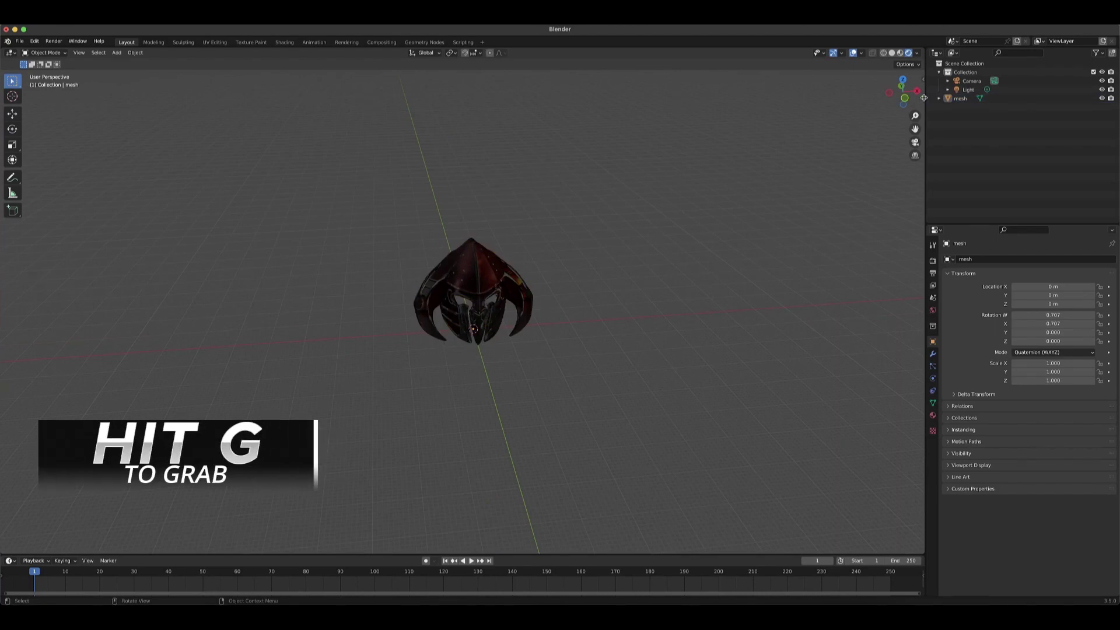
Move the light up to Z 33.48 m and out along Y to 25.583 m
left_click(959, 92)
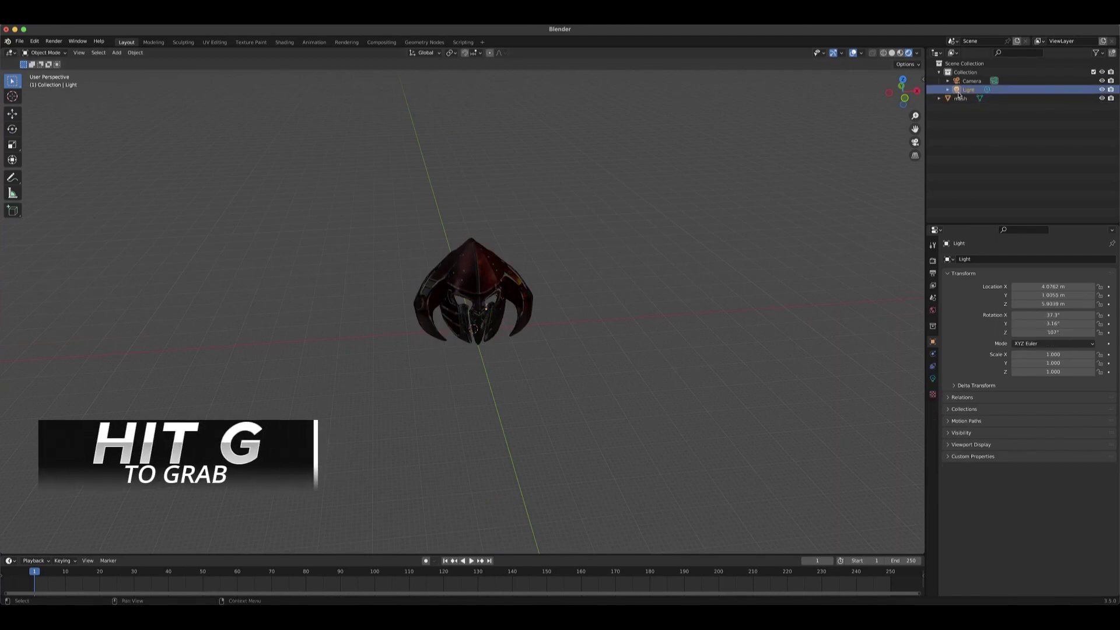
key("g")
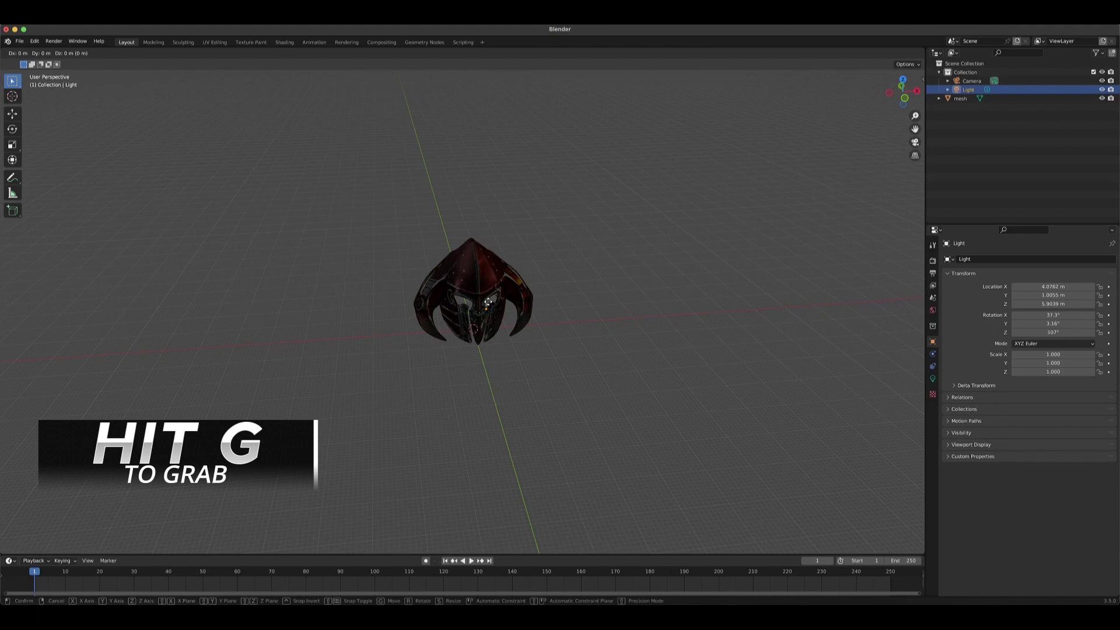
key("z")
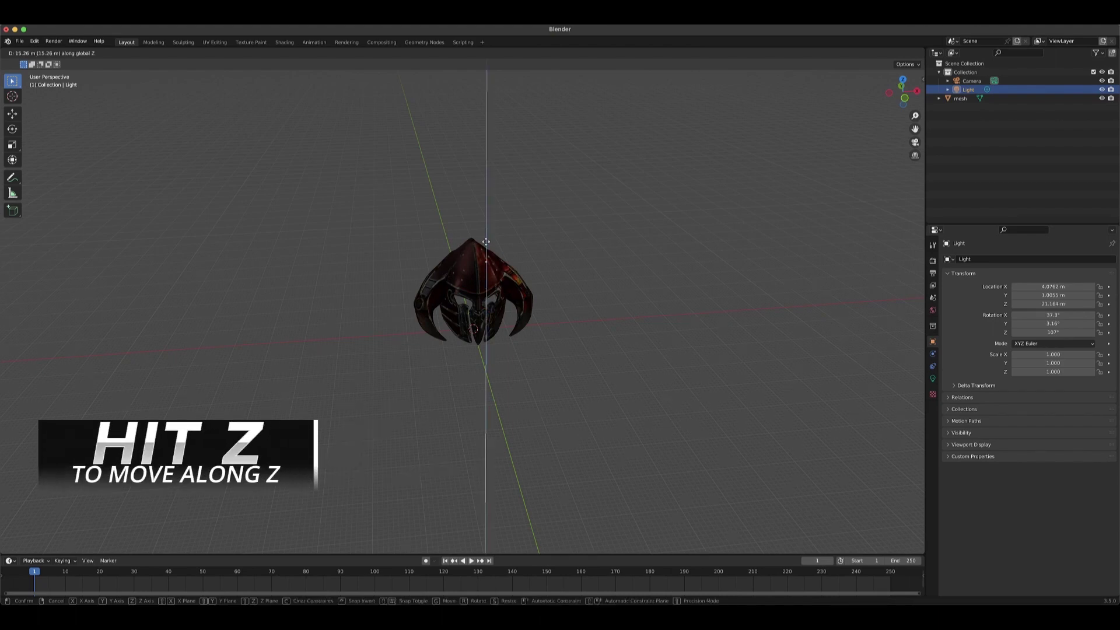
left_click(488, 217)
key("g")
key("y")
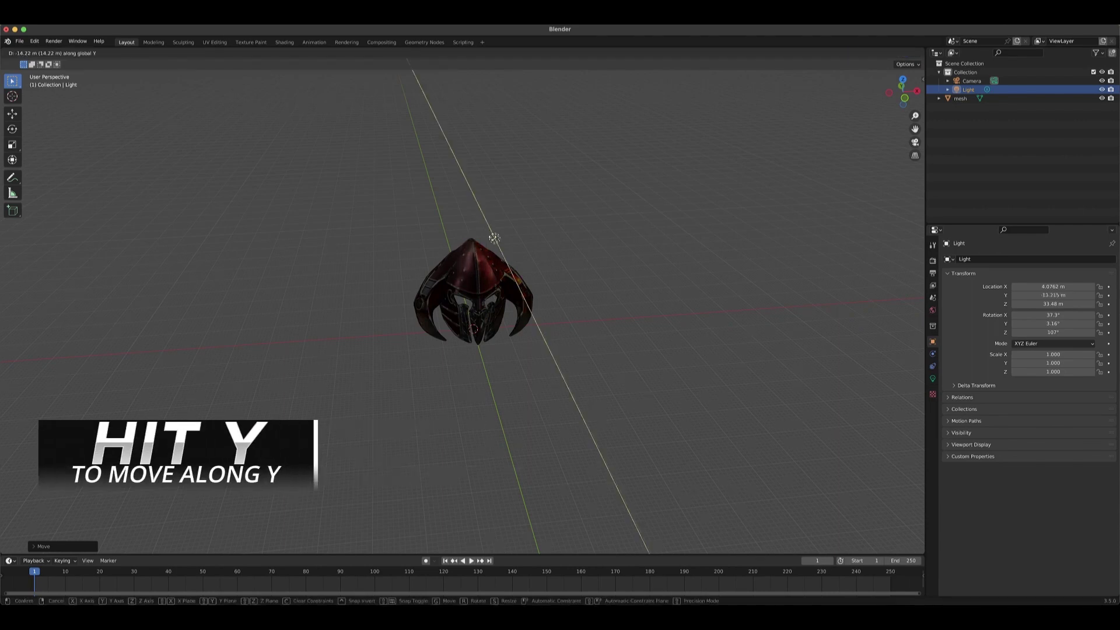
left_click(486, 266)
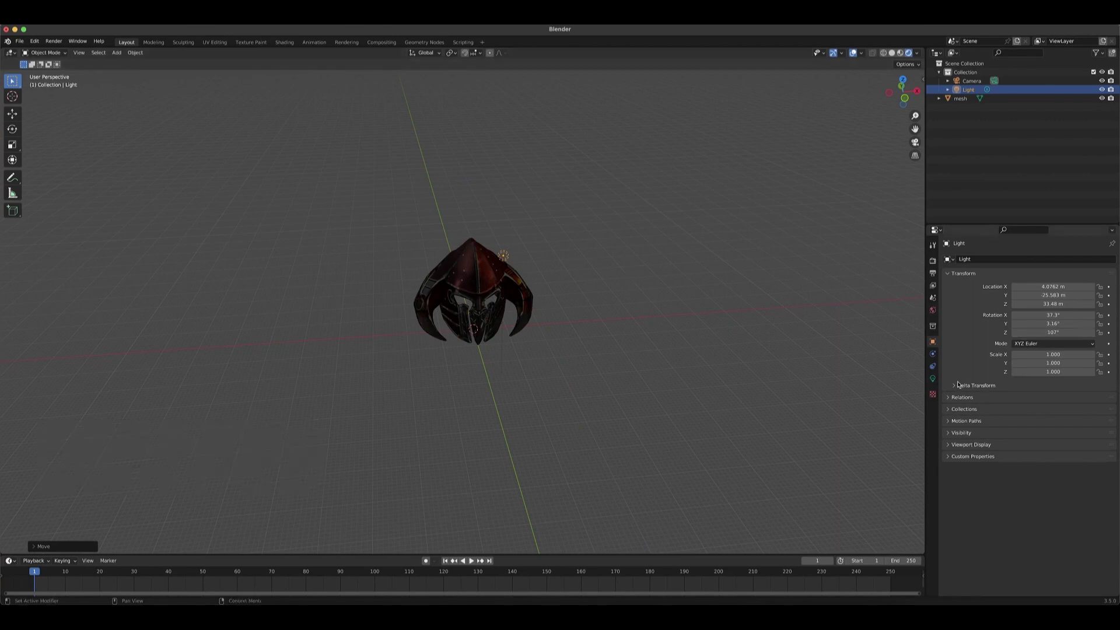
Raise the light's power to 10000 W and duplicate it as Light.001
left_click(933, 378)
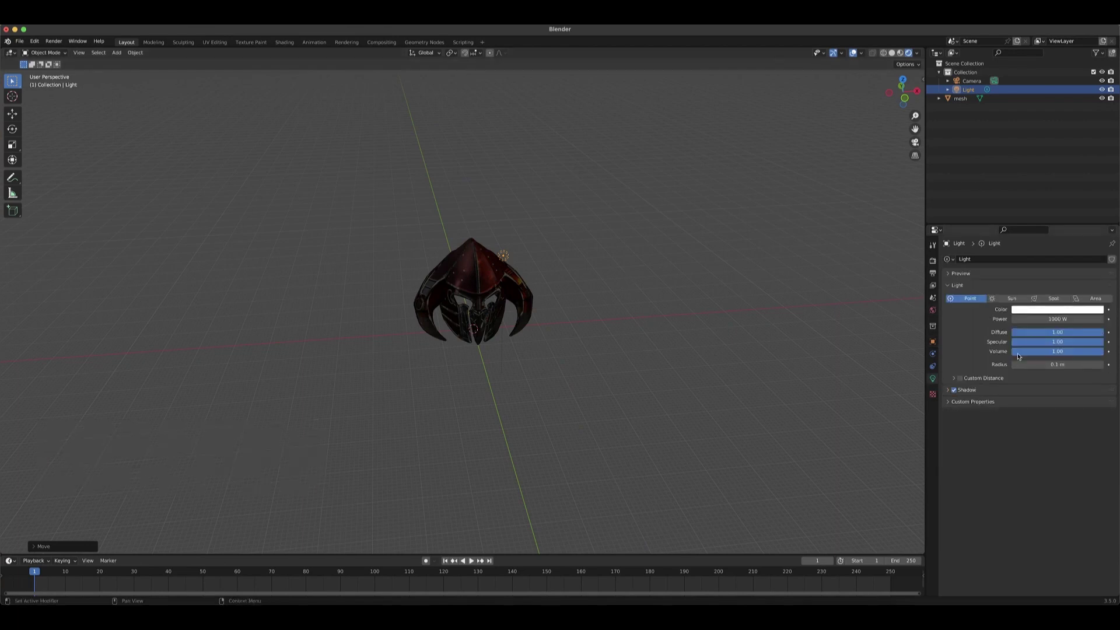
left_click(1046, 321)
type("10000")
key("Return")
scroll(479, 280, "up", 4)
key("shift")
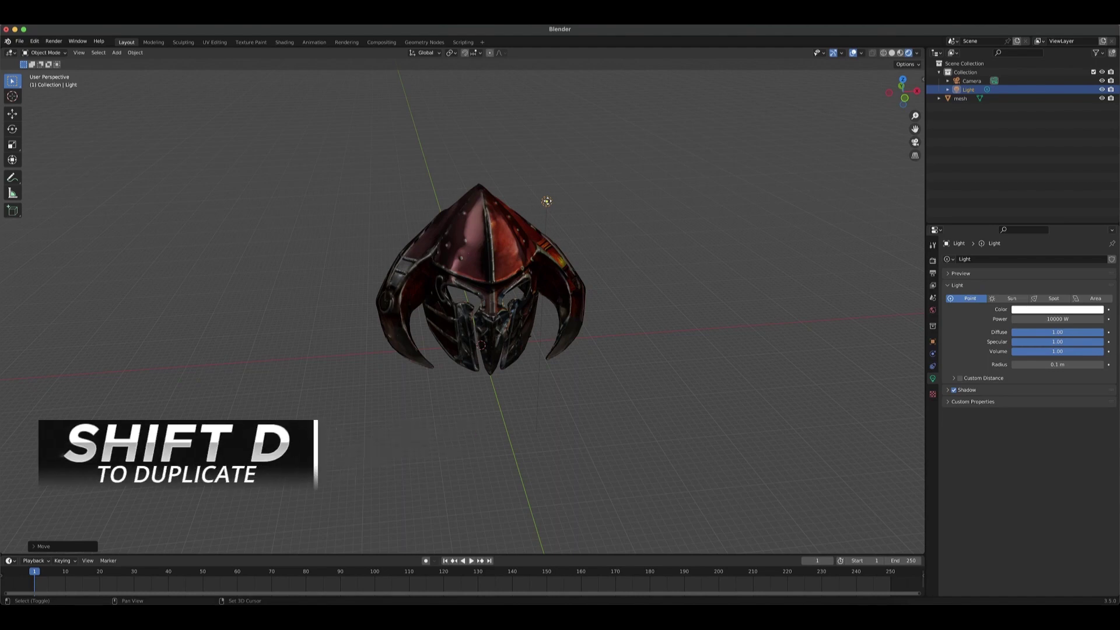
key("shift+d")
Slide the copied Light.001 sideways to the left along X
key("g")
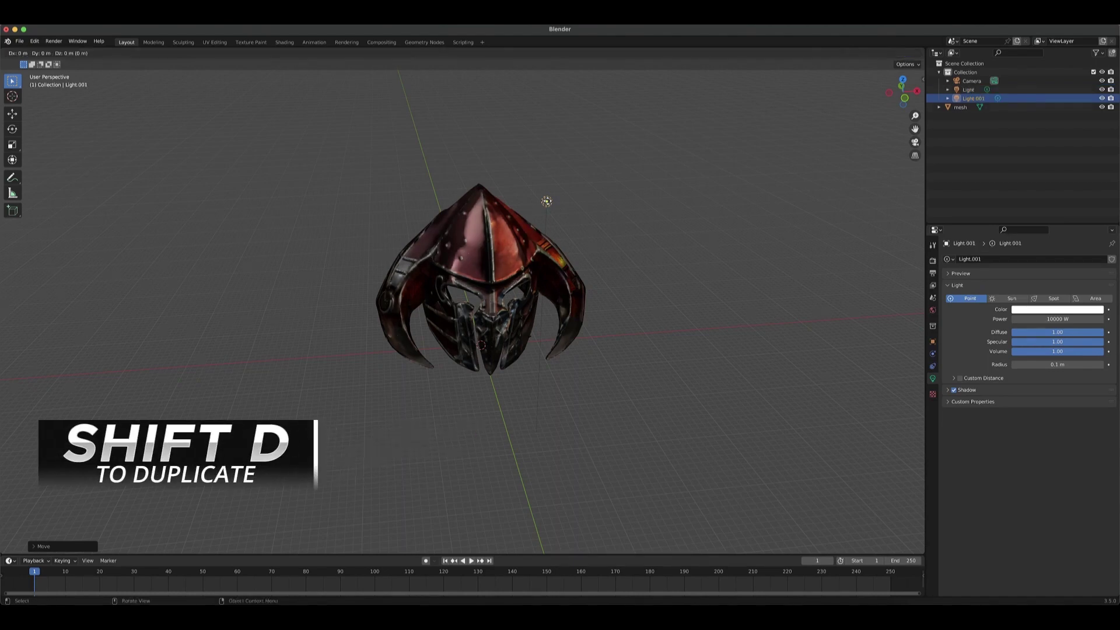
key("x")
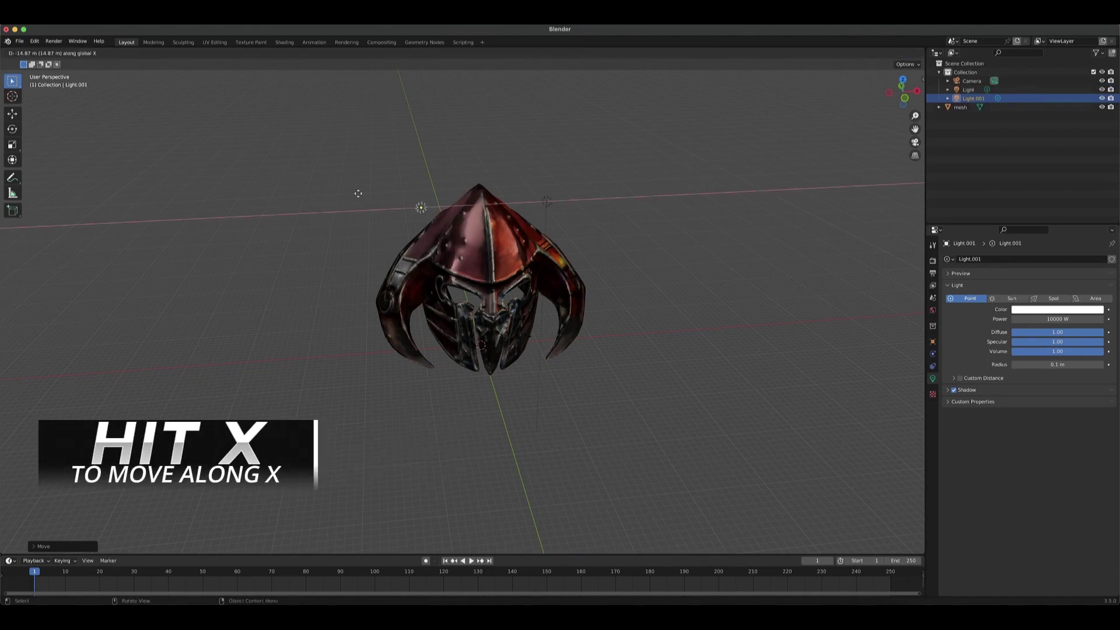
left_click(355, 194)
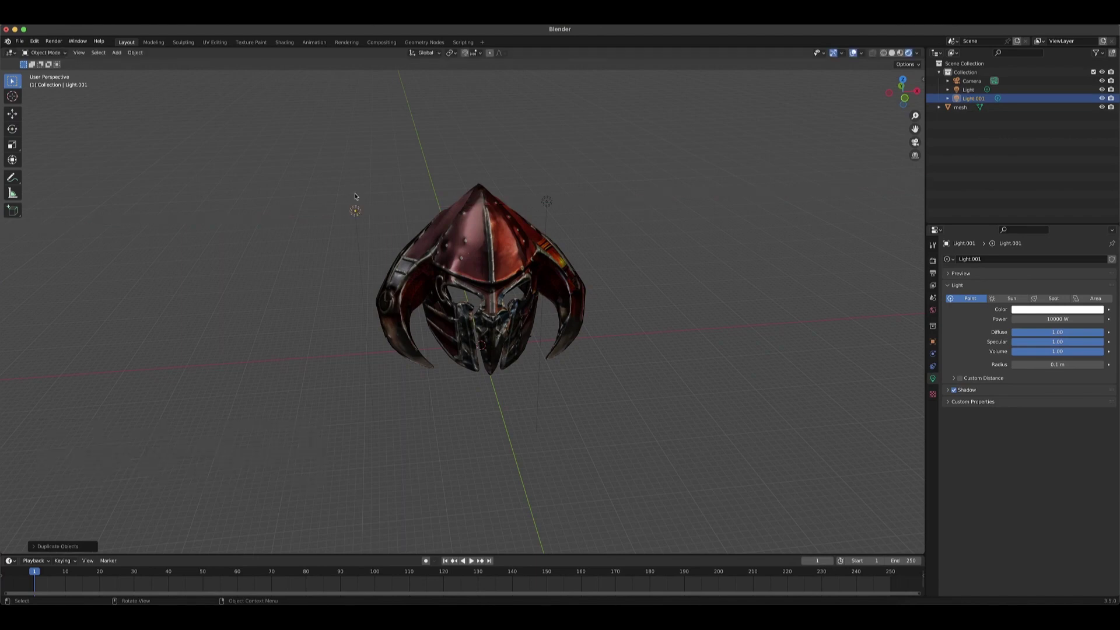
Add Light.002 below the helmet and Light.003 to its right, then view through the camera
key("shift")
key("shift+d")
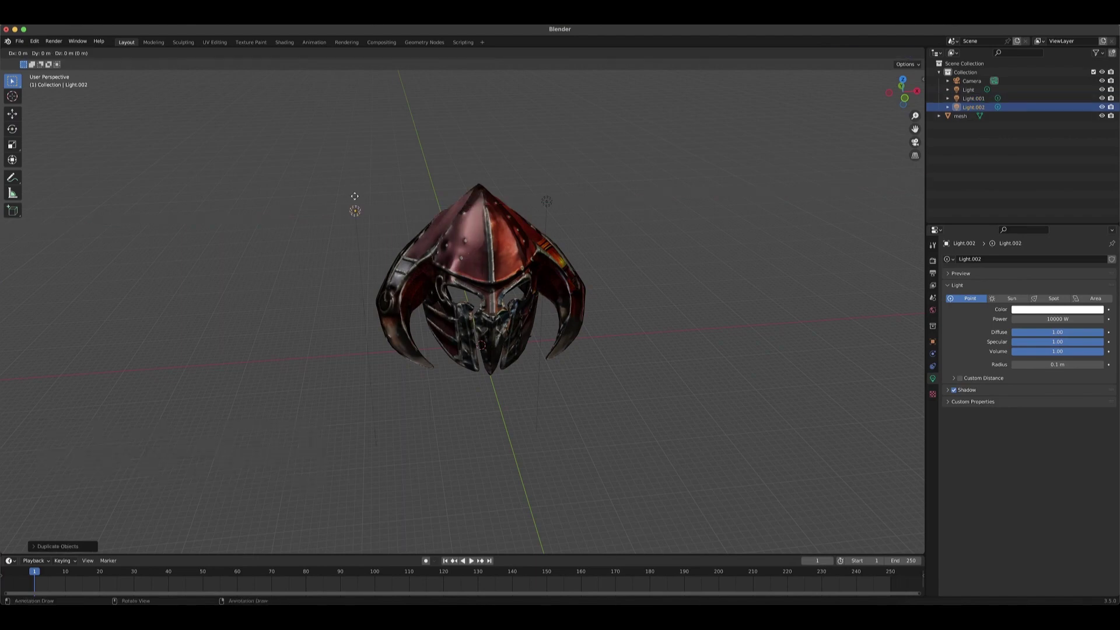
key("z")
left_click(373, 392)
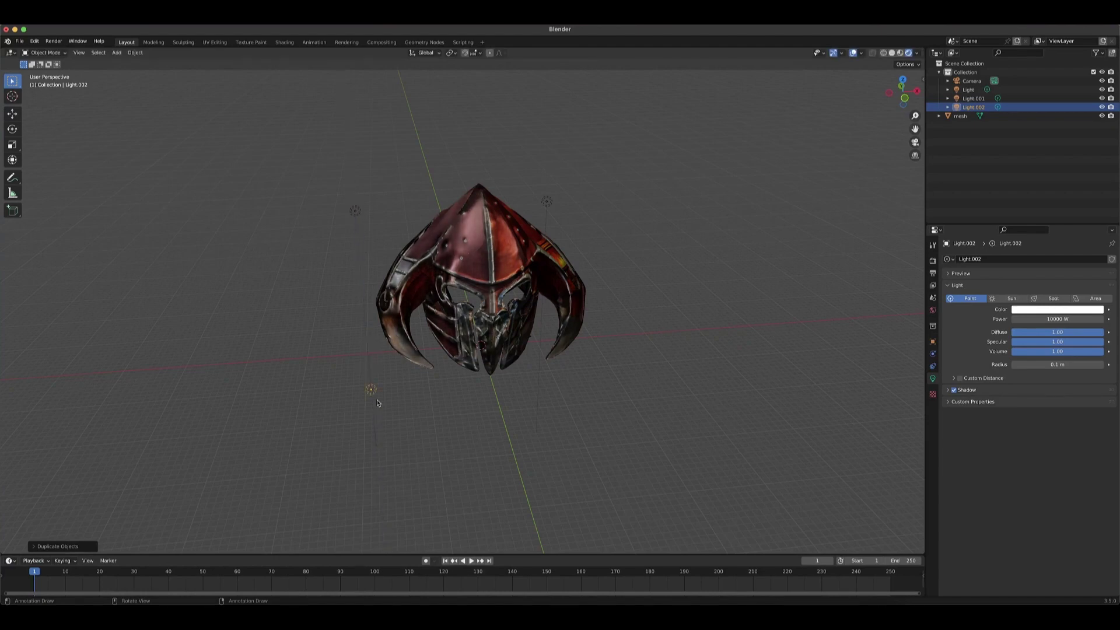
key("shift+d")
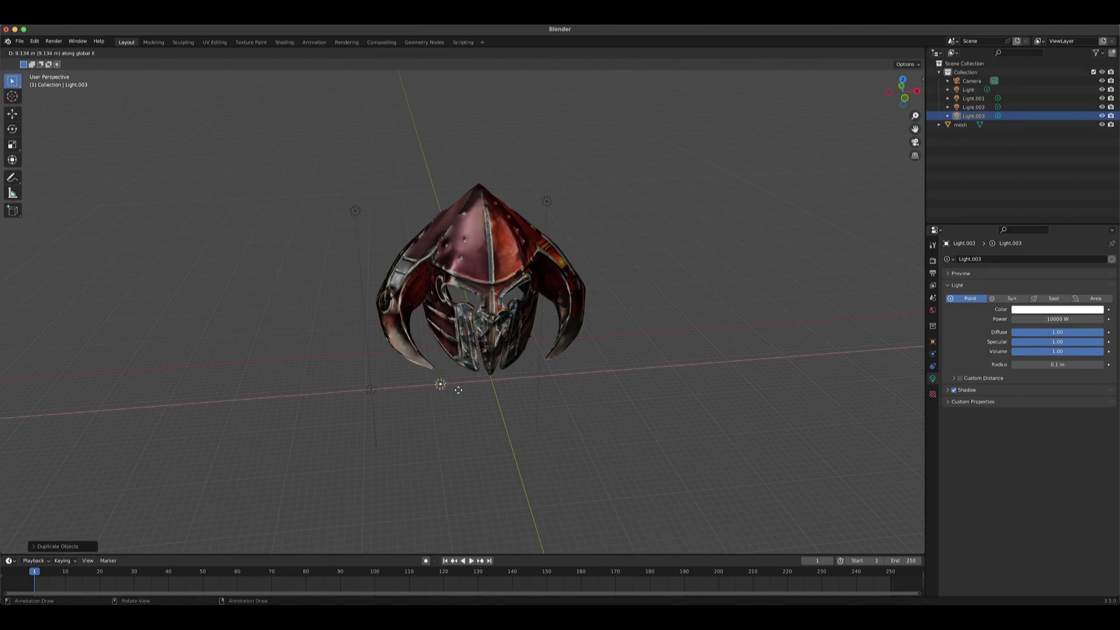
key("x")
left_click(542, 402)
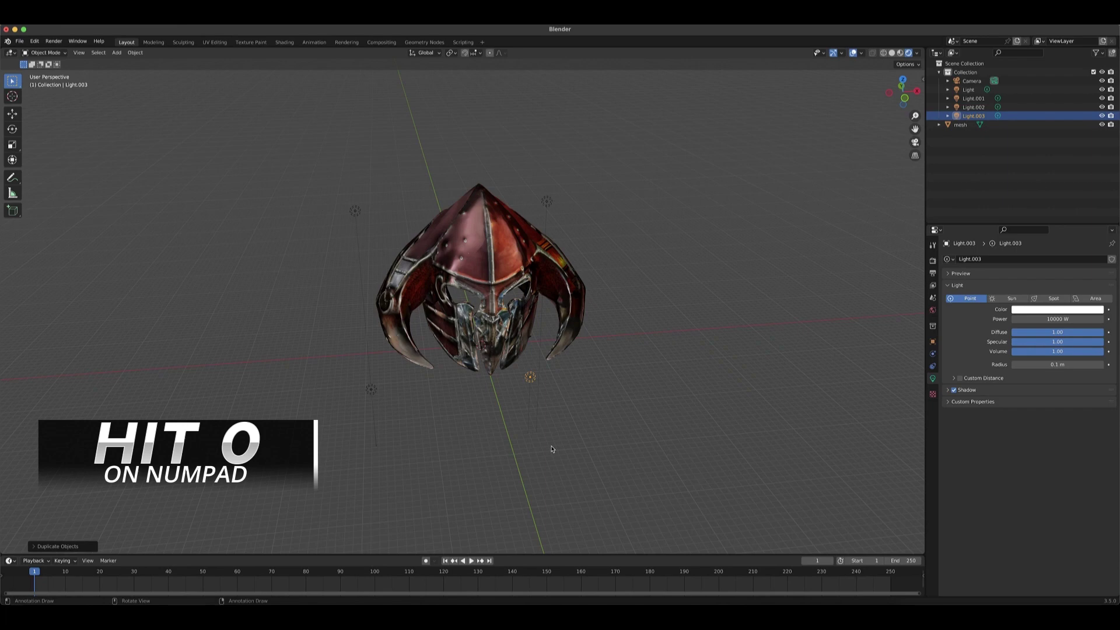
key("KP_0")
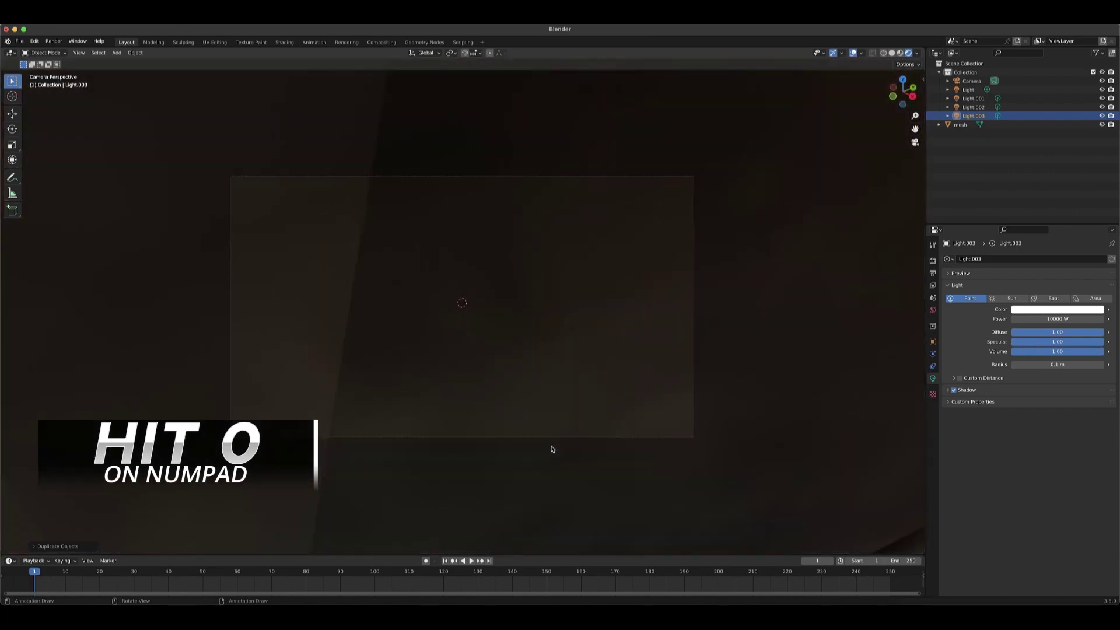
Turn on Lock Camera to View in the View sidebar so navigating moves the scene camera
left_click(891, 201)
key("n")
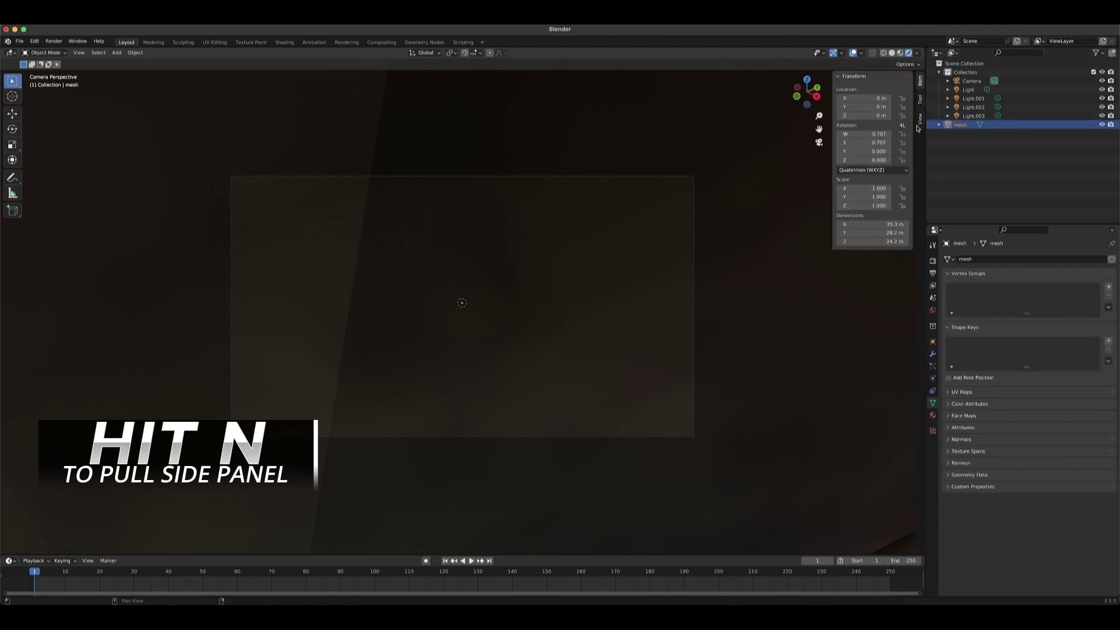
left_click(919, 122)
left_click(871, 186)
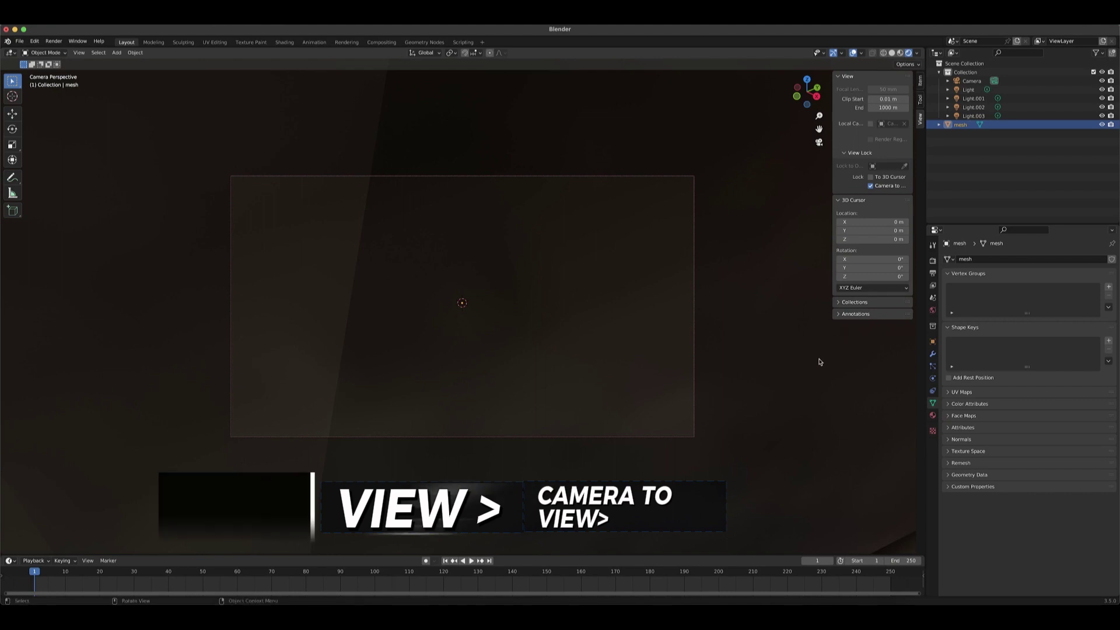
key("n")
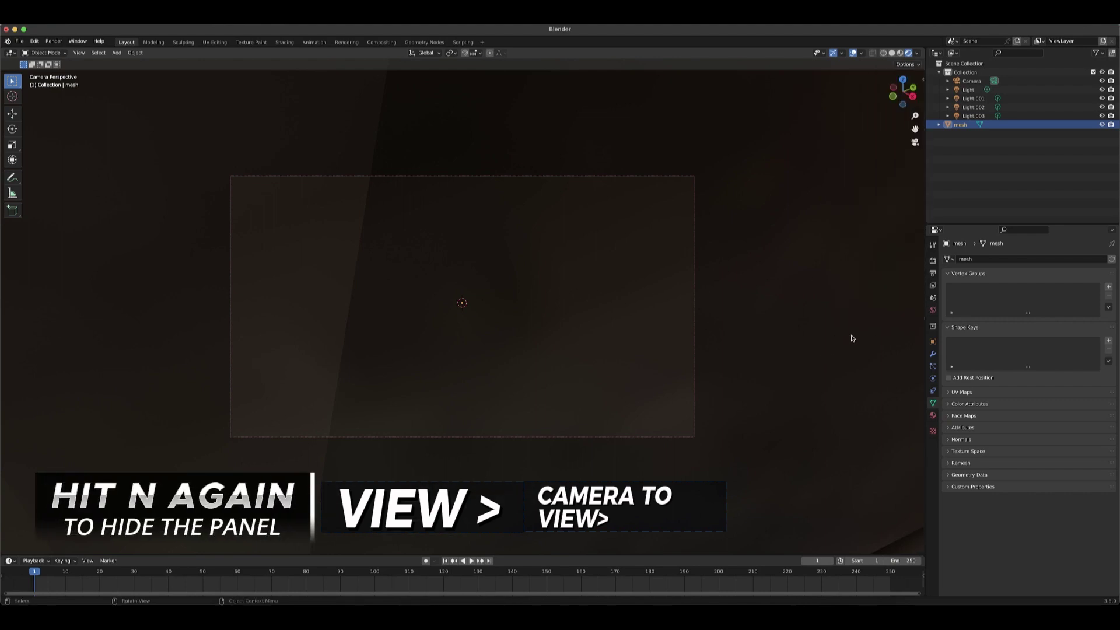
Set the output Resolution X to 1080 for a square 1080 × 1080 render
left_click(933, 275)
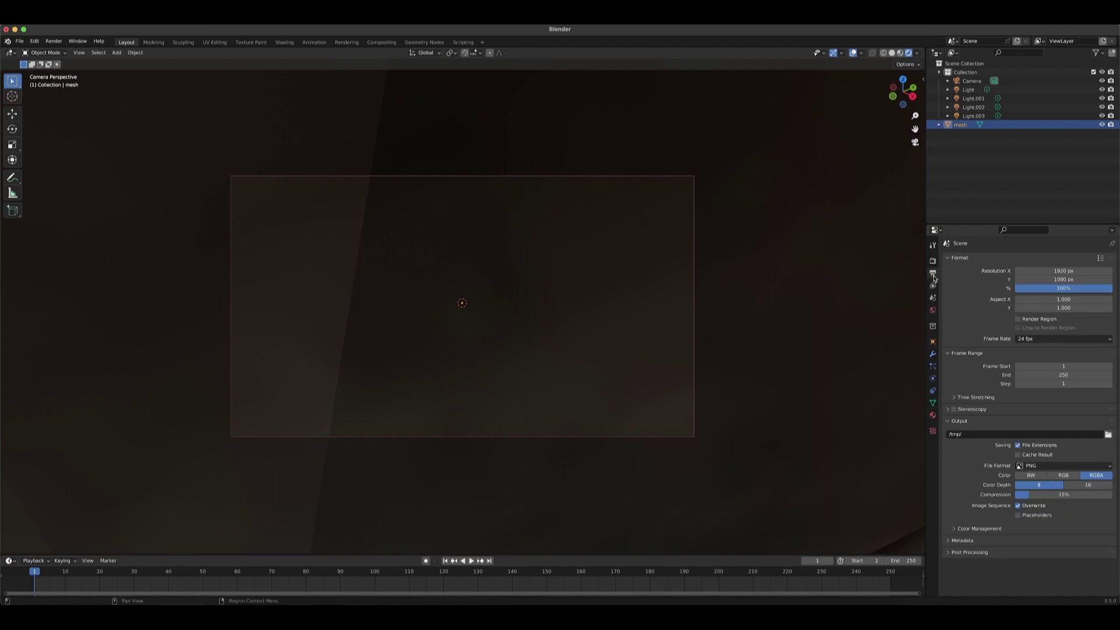
left_click(1065, 272)
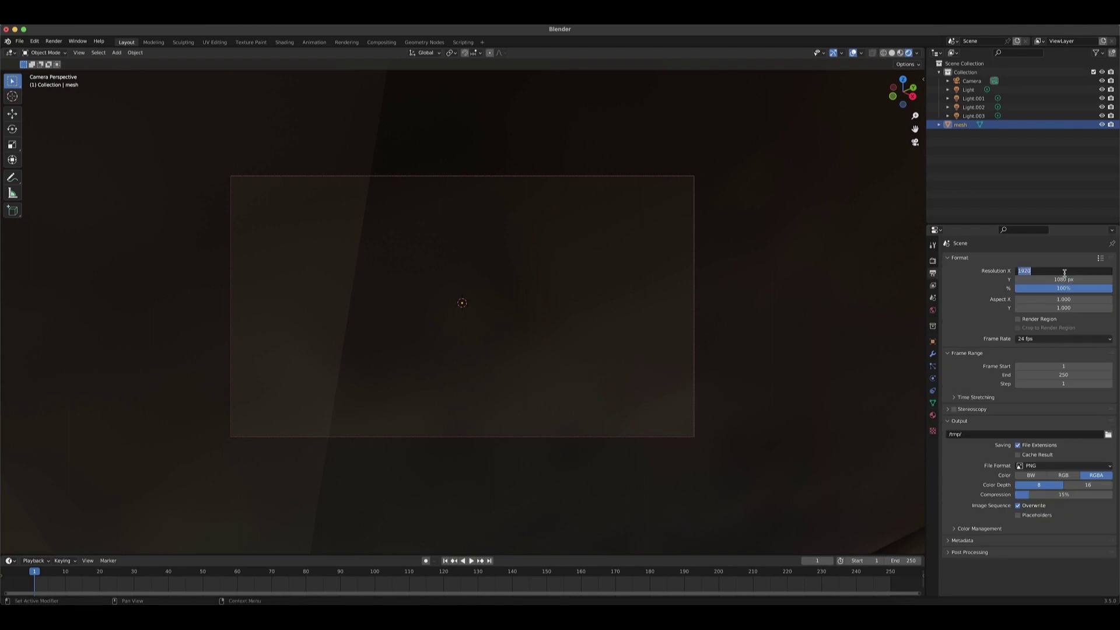
type("1080")
key("Return")
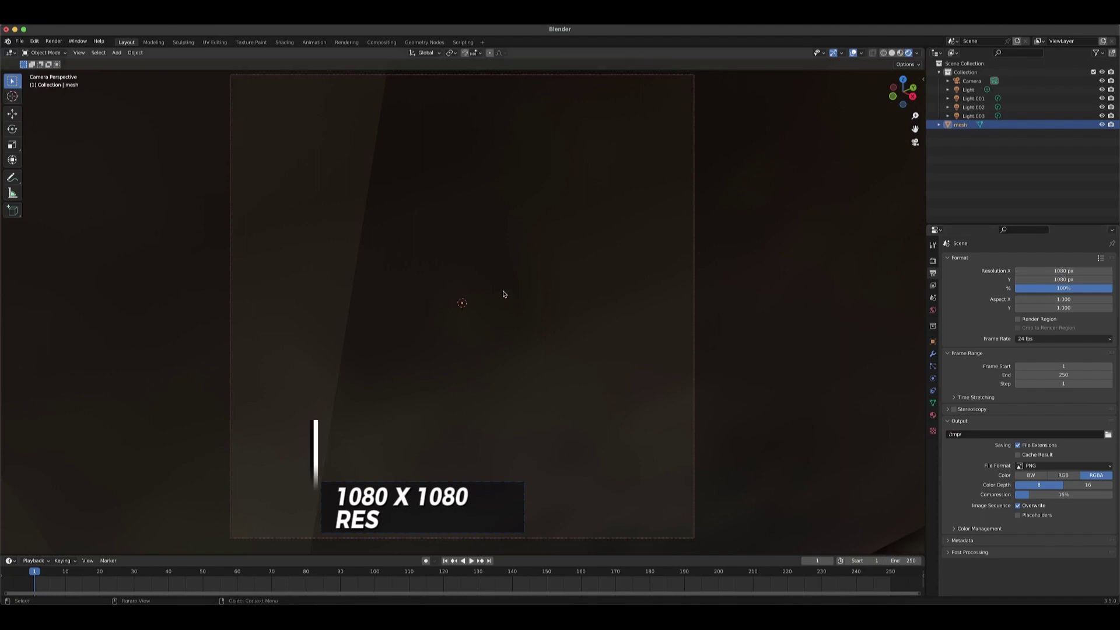
Zoom, pan and orbit the camera to frame the helmet head-on
scroll(504, 294, "up", 10)
scroll(504, 294, "down", 8)
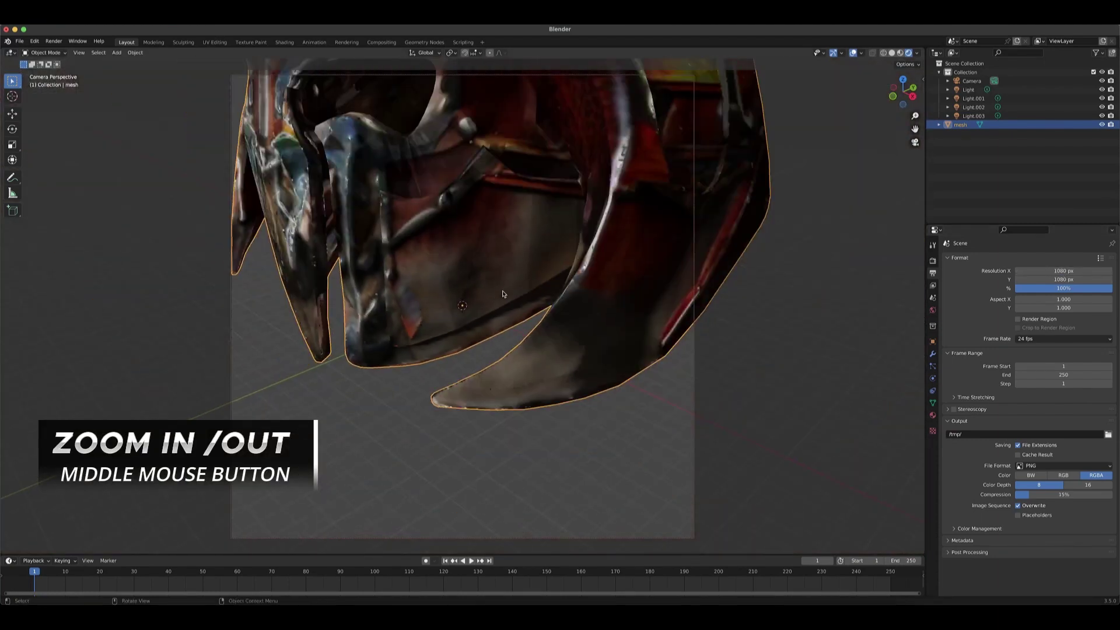
left_click_drag(915, 129, 915, 210)
middle_click_drag(514, 327, 671, 292)
left_click(693, 274)
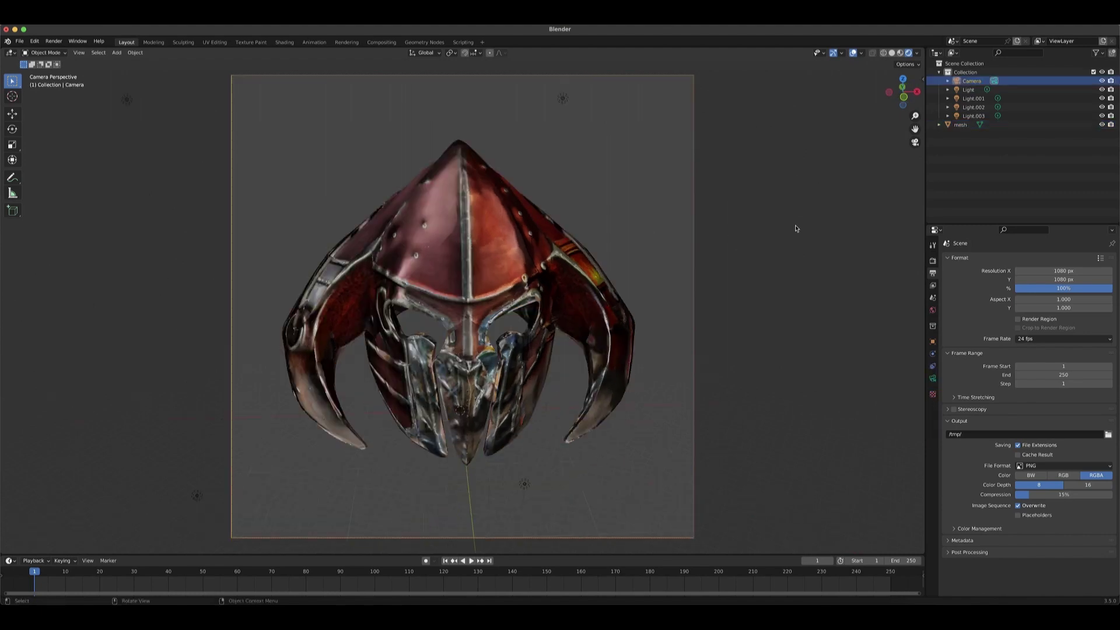
Switch the render engine to Cycles and set the render time limit to 100 s
left_click(932, 261)
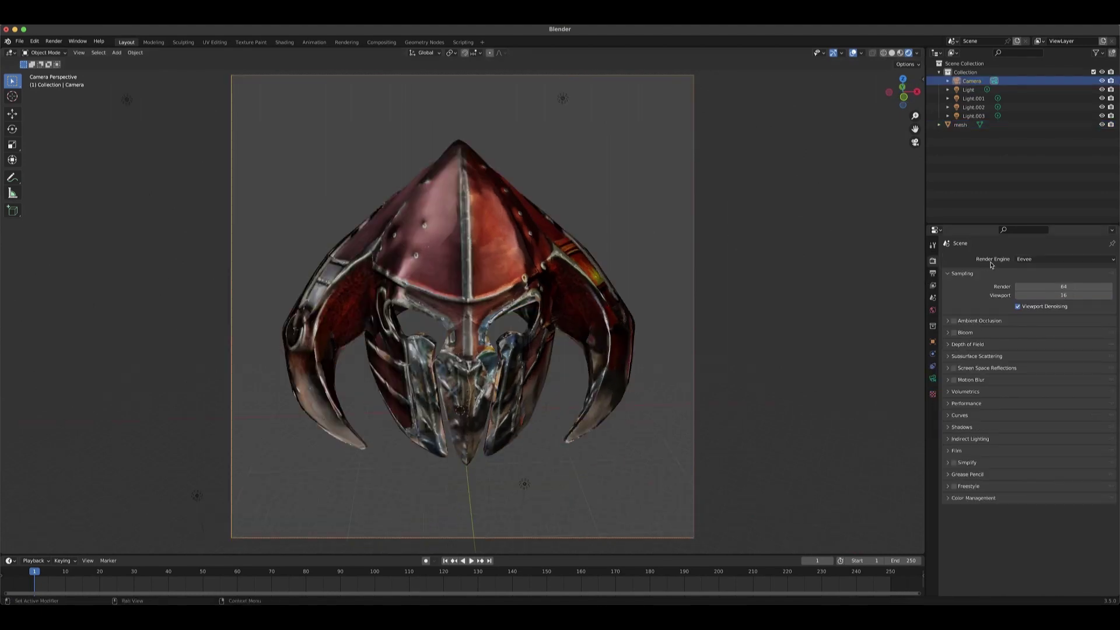
left_click(1025, 260)
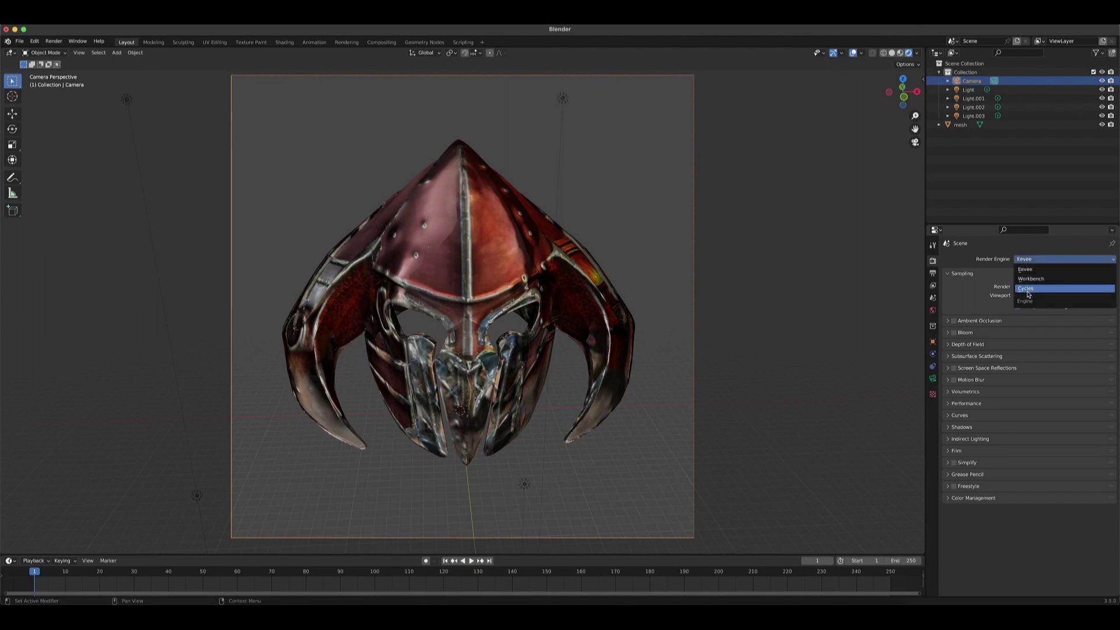
left_click(1028, 288)
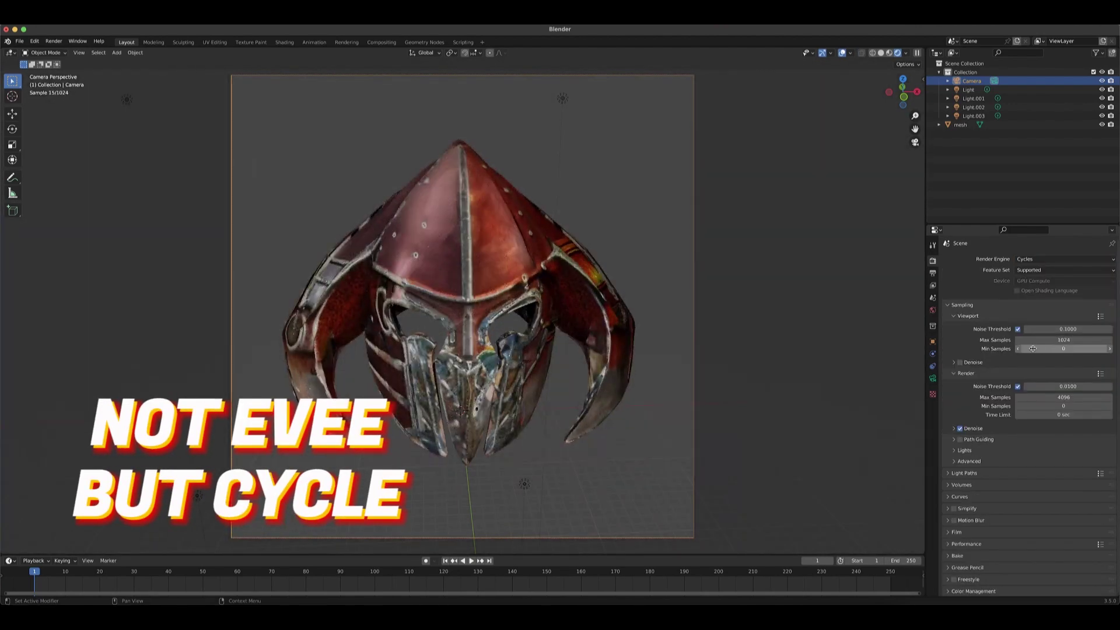
left_click(1058, 414)
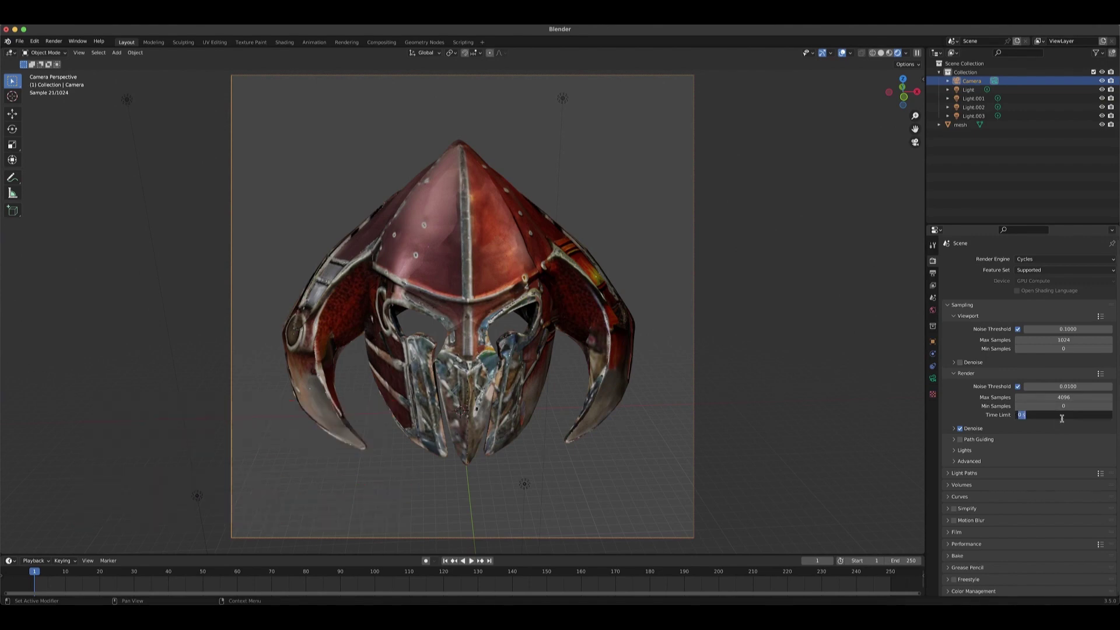
type("100")
key("Return")
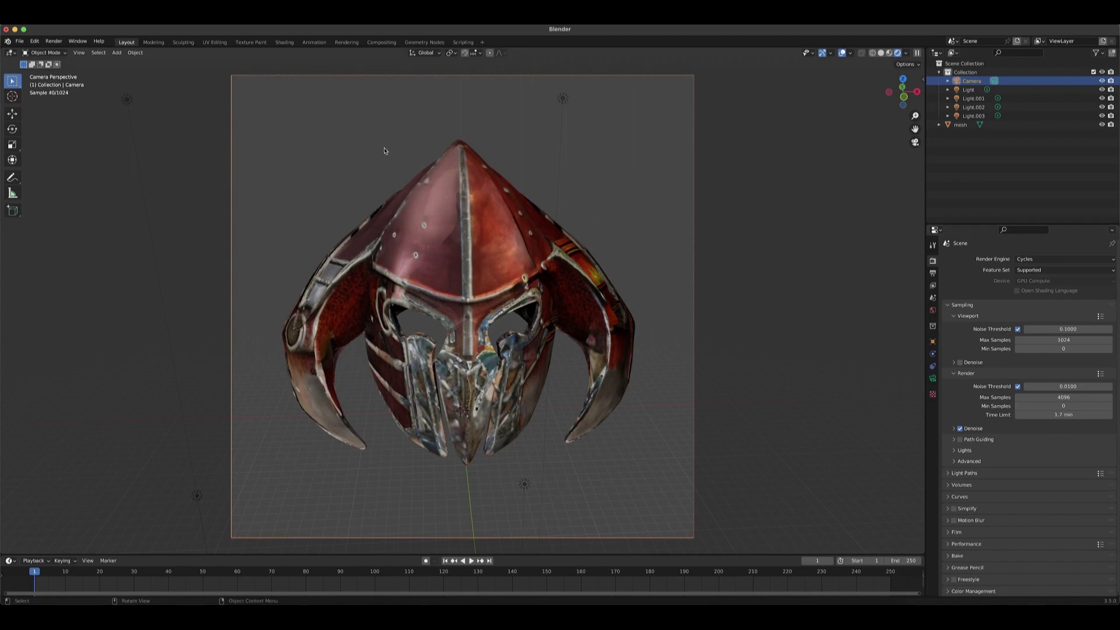
left_click(54, 41)
Render the helmet image, fit the result in the render window, and choose Image > Save As
left_click(54, 40)
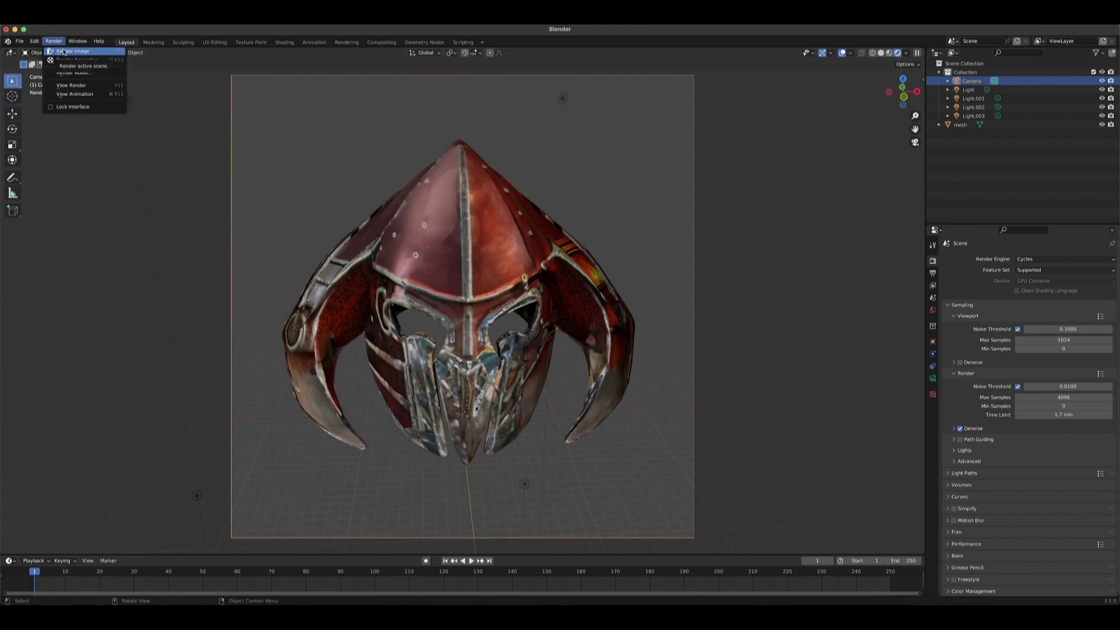
left_click(64, 51)
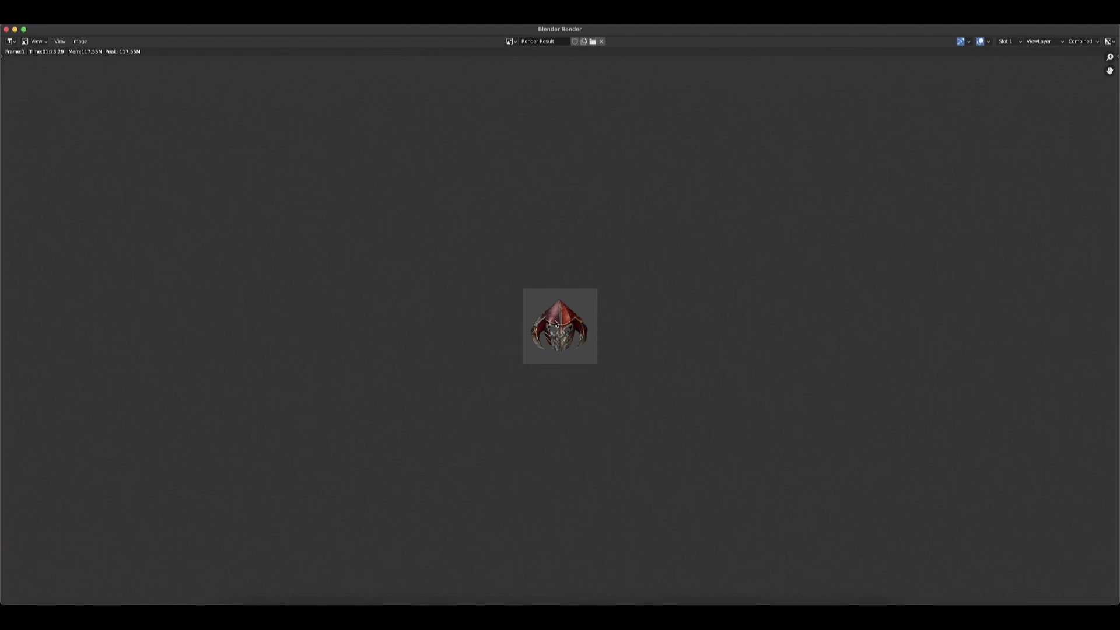
scroll(556, 324, "down", 4)
scroll(556, 325, "down", 2)
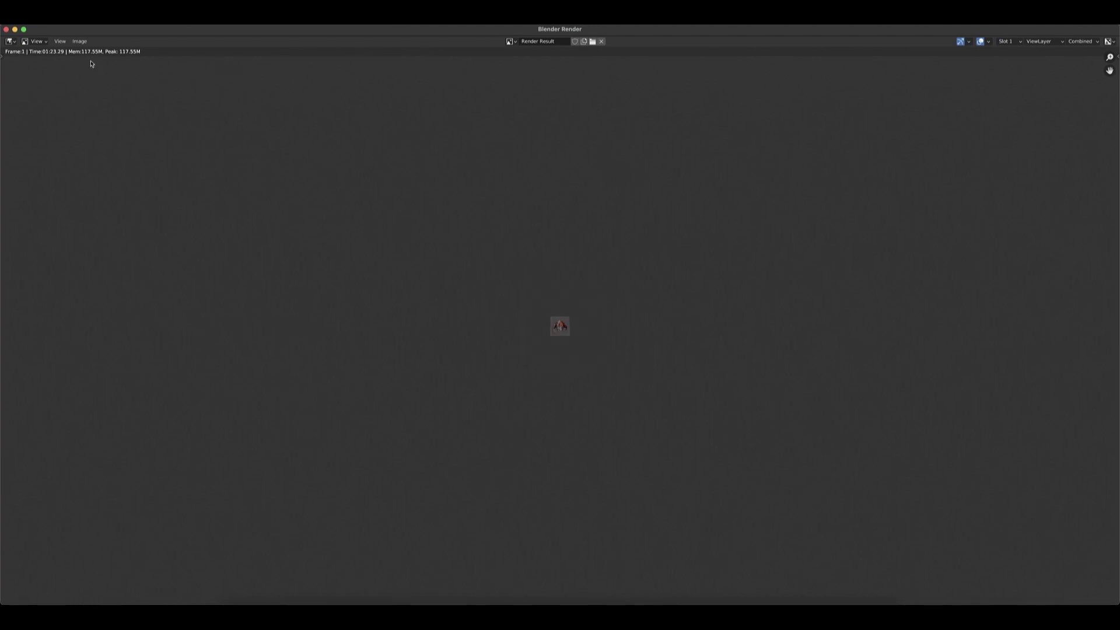
key("Home")
left_click(80, 42)
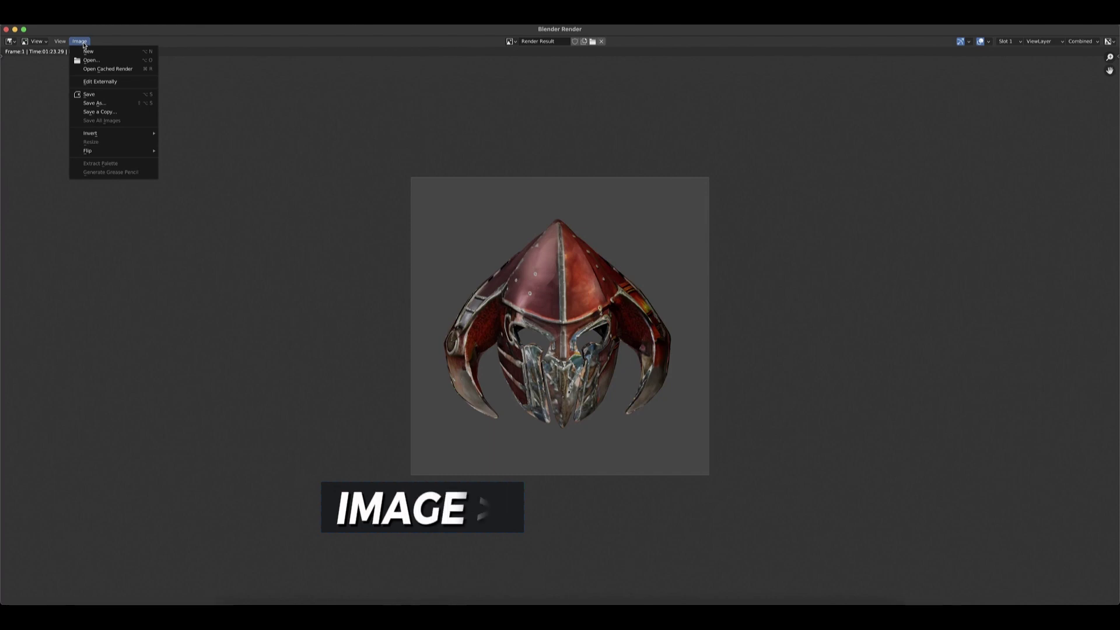
left_click(98, 104)
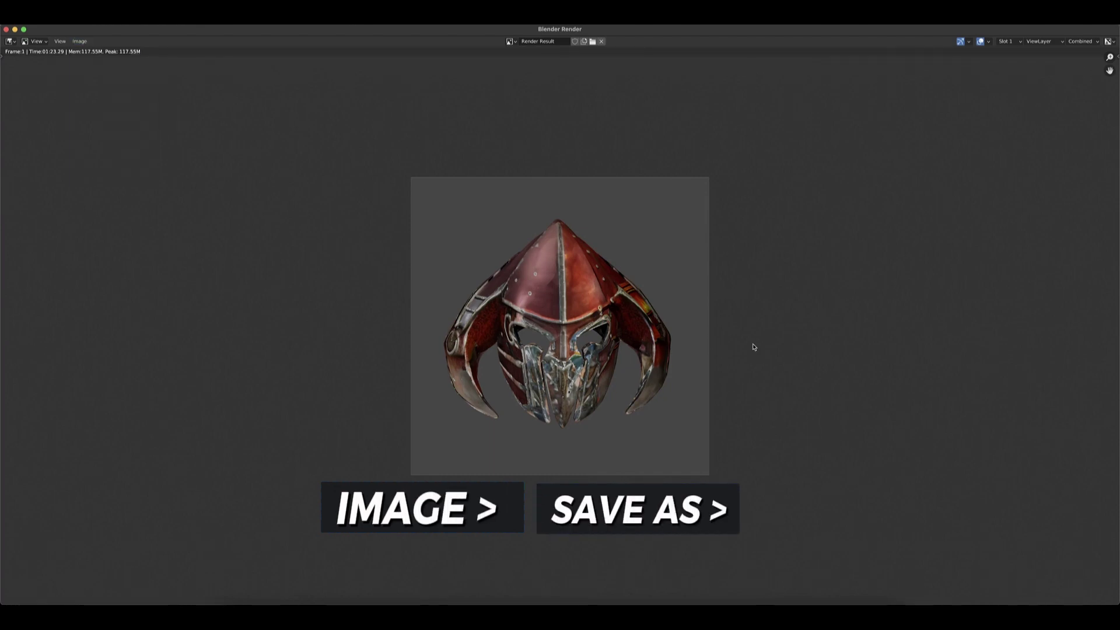